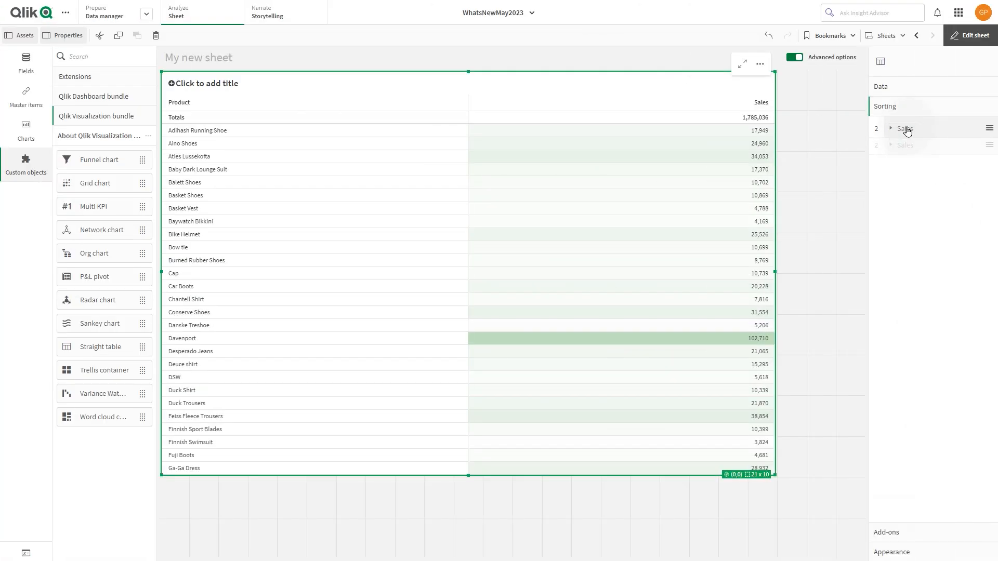
Add the Country field to the straight table as an alternative column.
left_click_drag(907, 130, 906, 130)
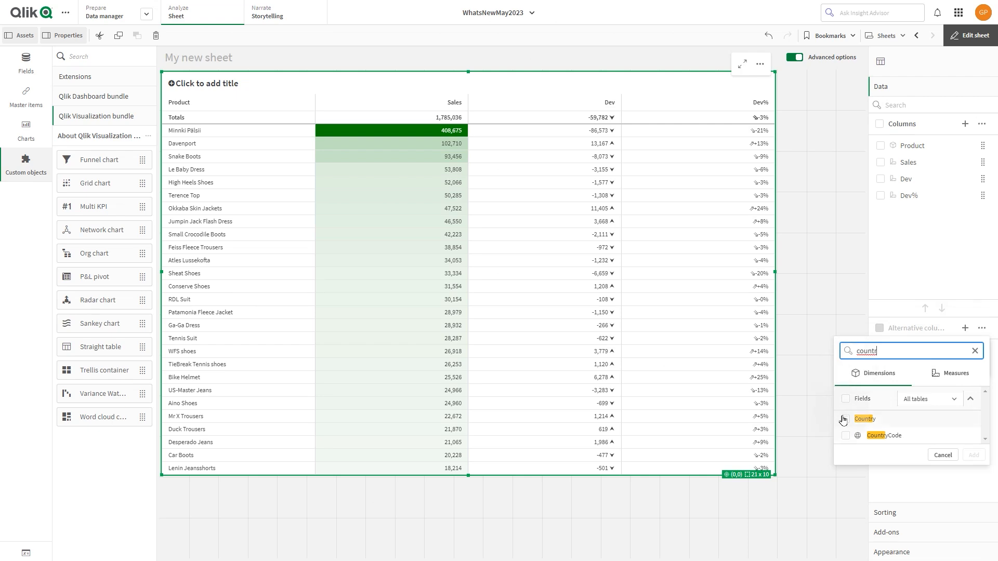
left_click(845, 419)
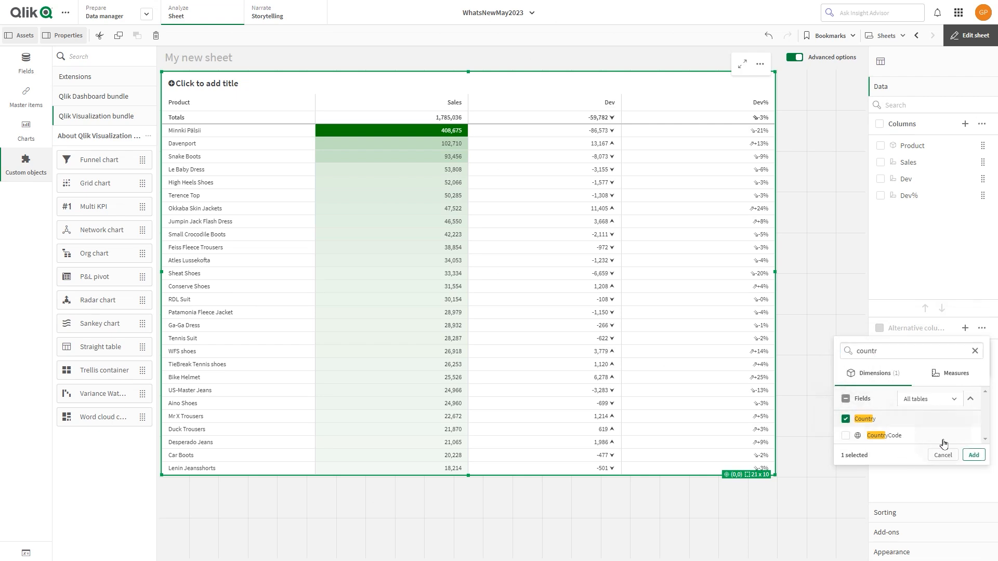
left_click(974, 454)
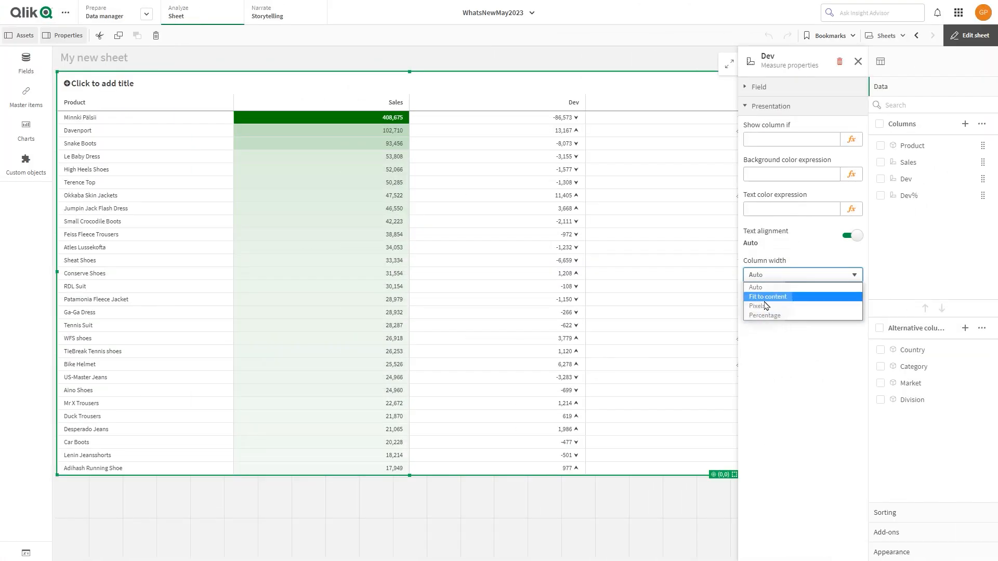
left_click(778, 303)
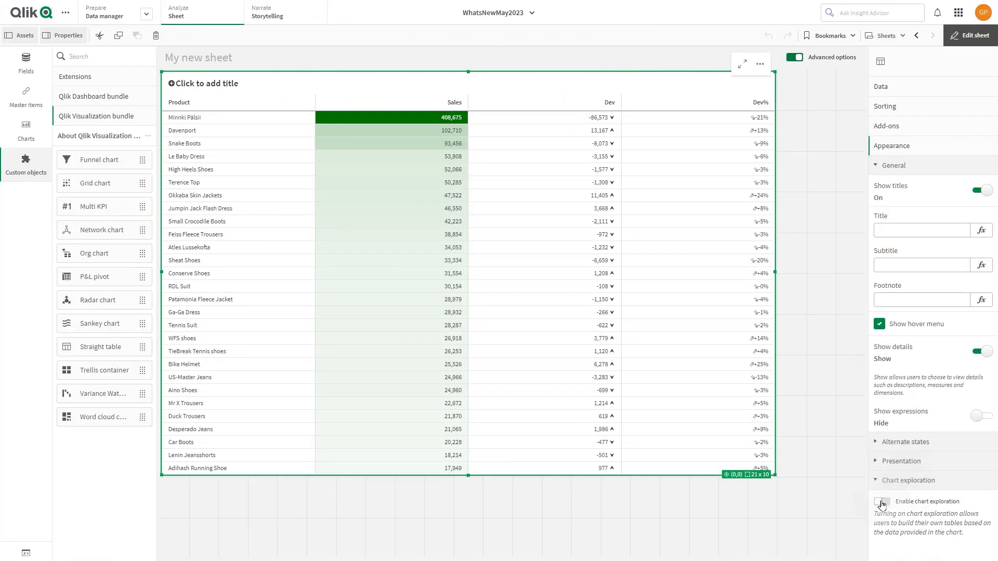
left_click(881, 502)
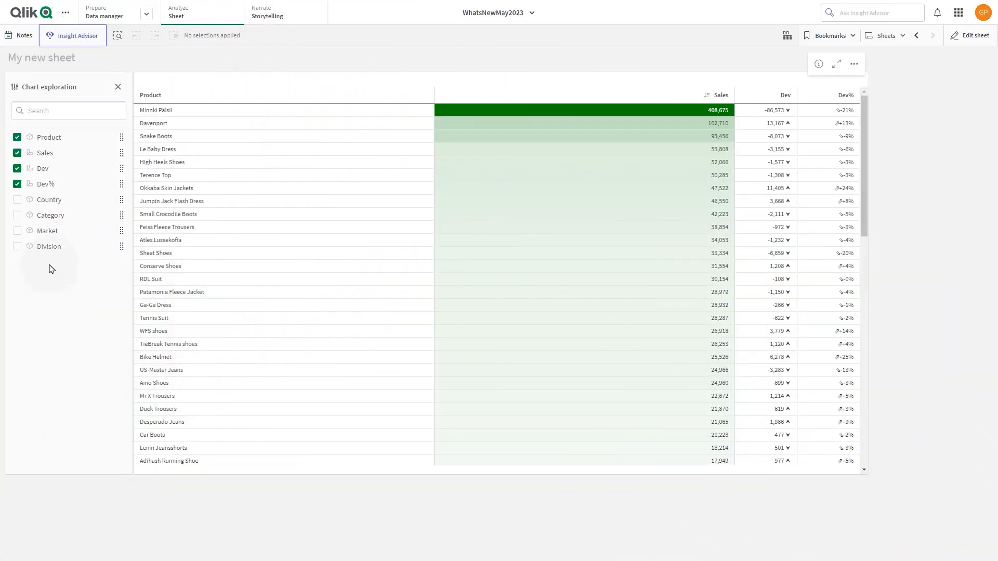
Show the Country and Category columns through chart exploration and move Category ahead of Product.
left_click(17, 201)
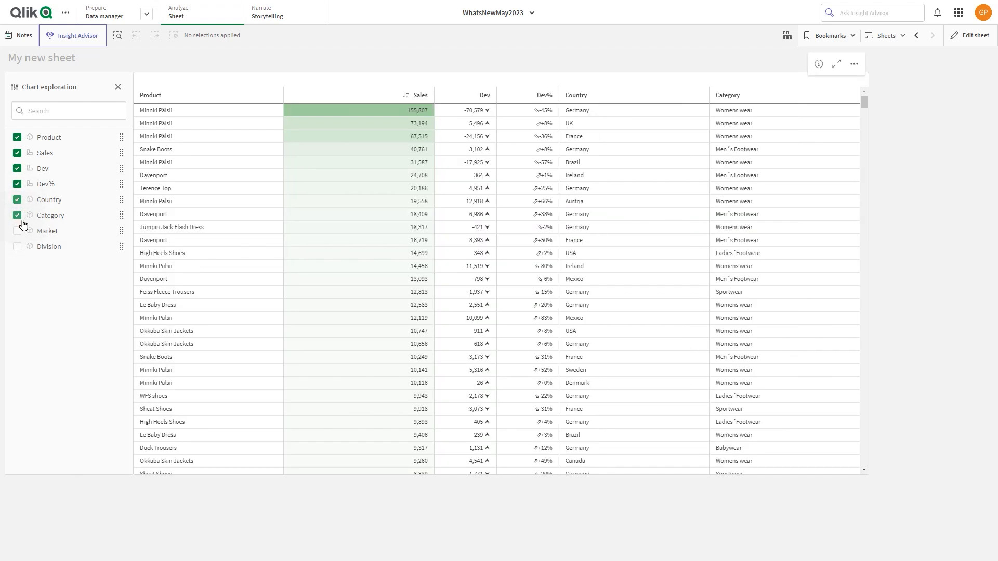
left_click_drag(49, 219, 50, 137)
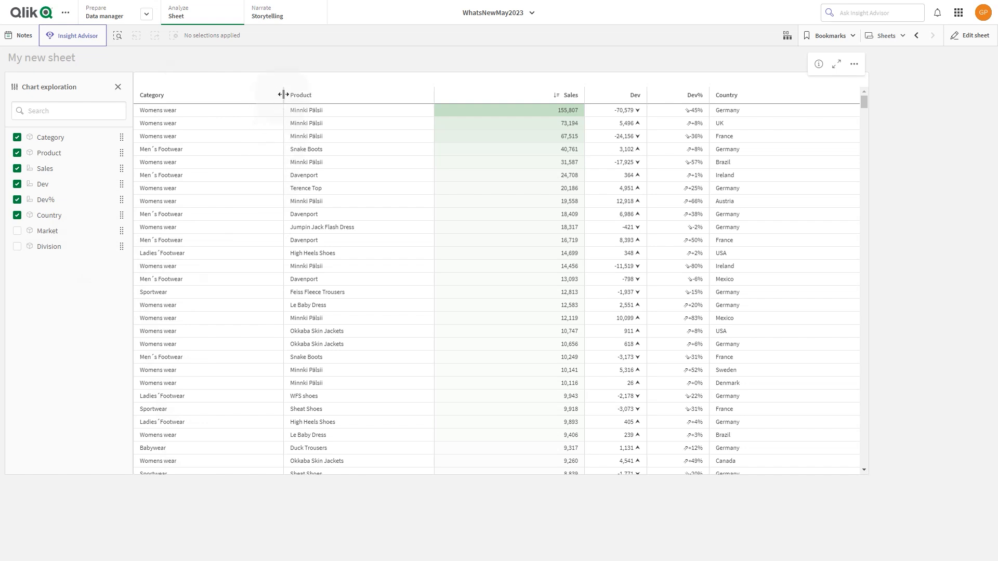
Narrow the Category and Sales columns of the table.
left_click_drag(283, 94, 240, 95)
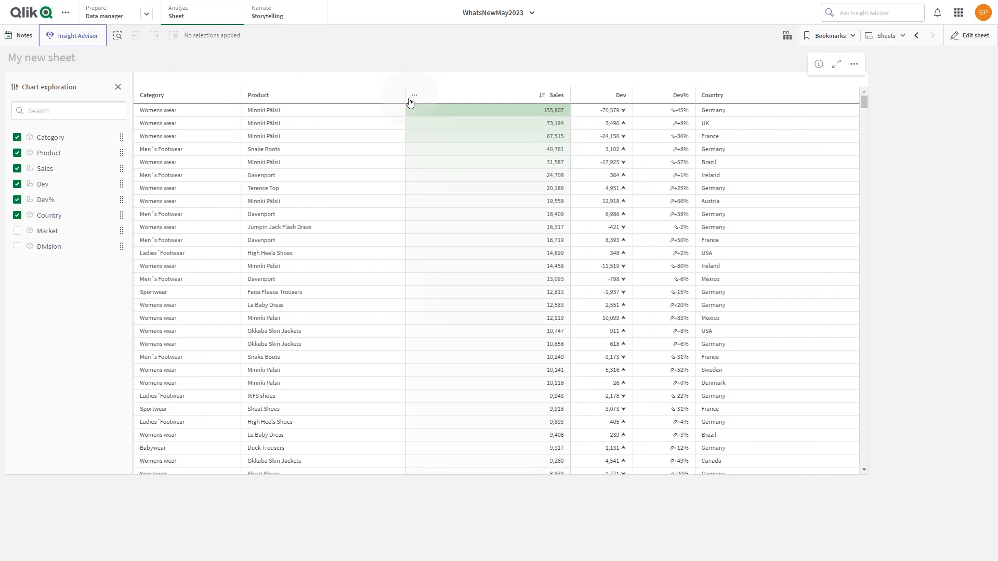
left_click_drag(570, 94, 538, 97)
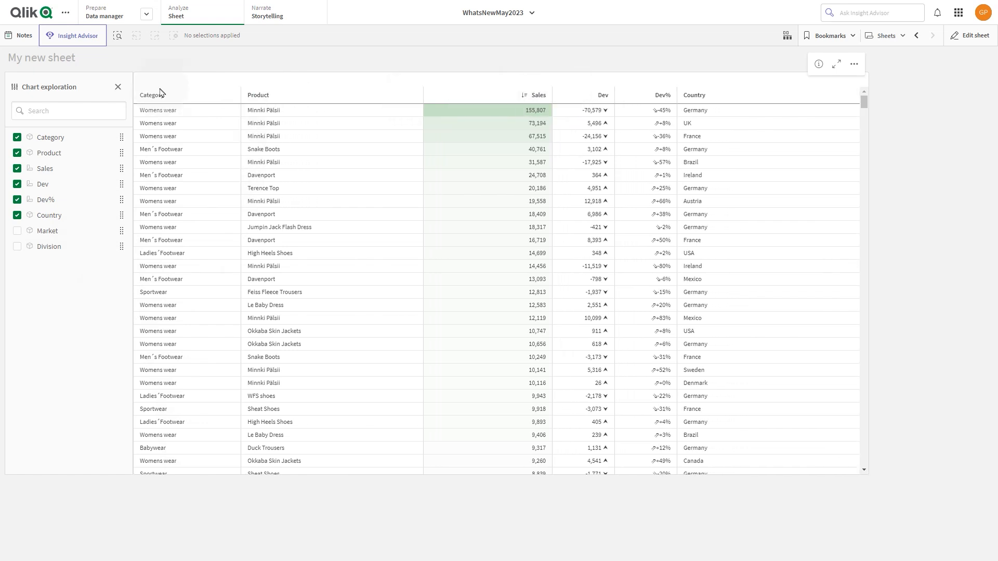
Try selecting the possible values of the Category column.
left_click(232, 93)
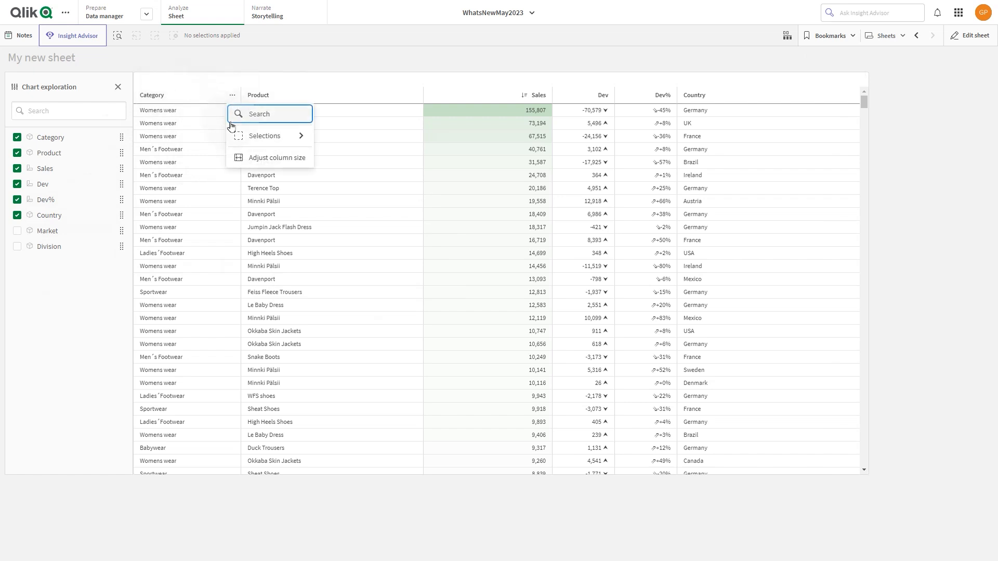
left_click(258, 139)
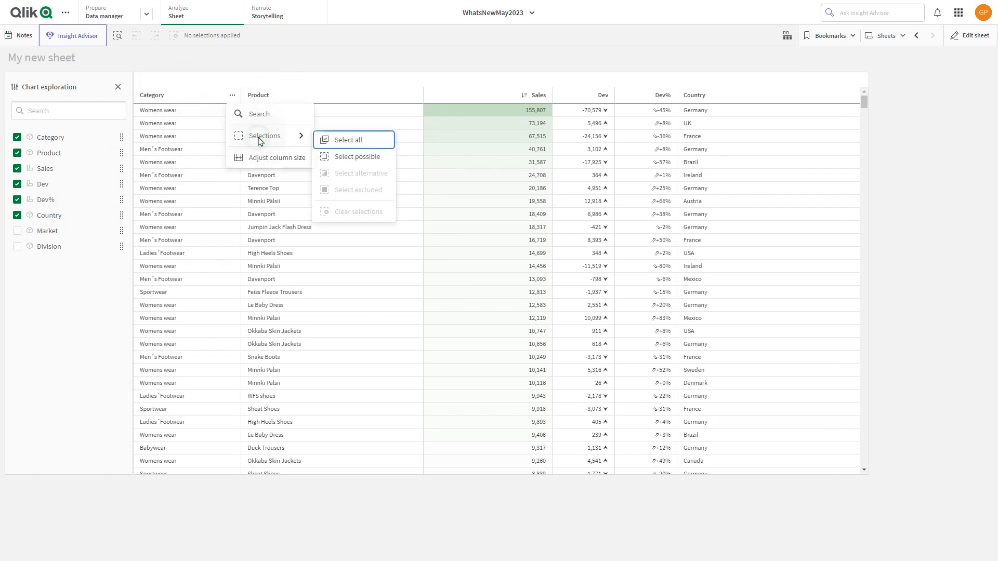
left_click(336, 157)
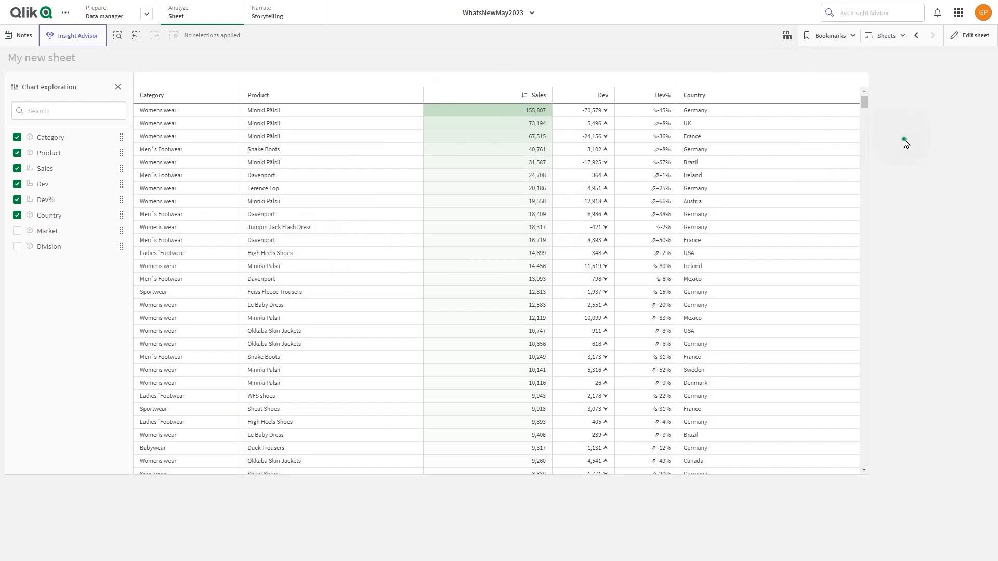
right_click(767, 125)
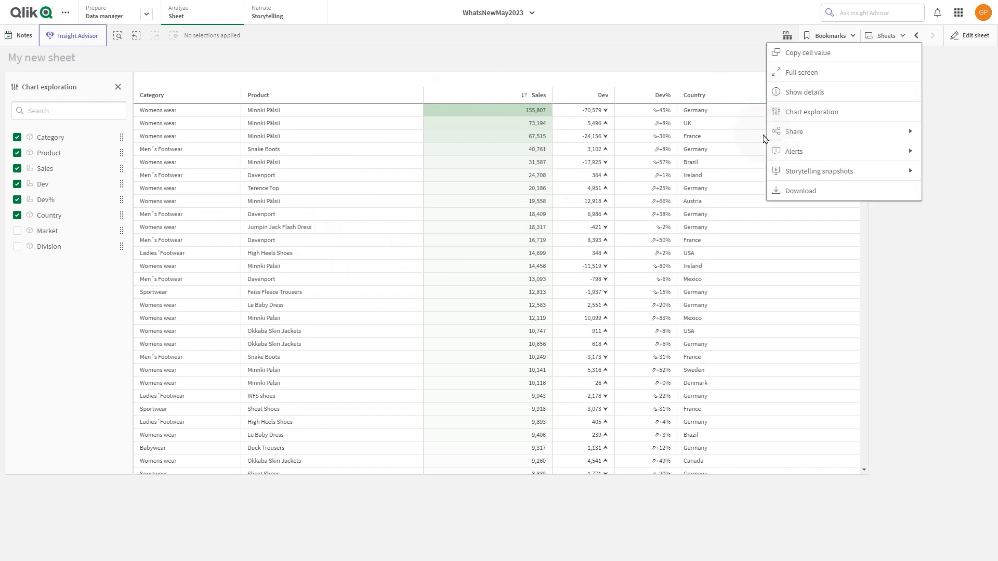
left_click(853, 238)
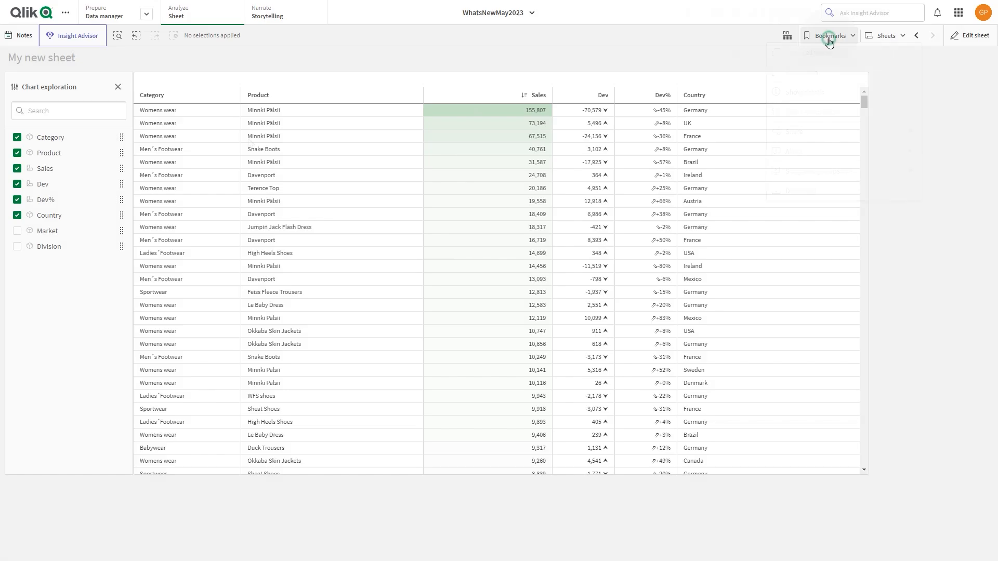
Create a bookmark titled "Category based" that also saves the layout.
left_click(829, 35)
left_click(922, 68)
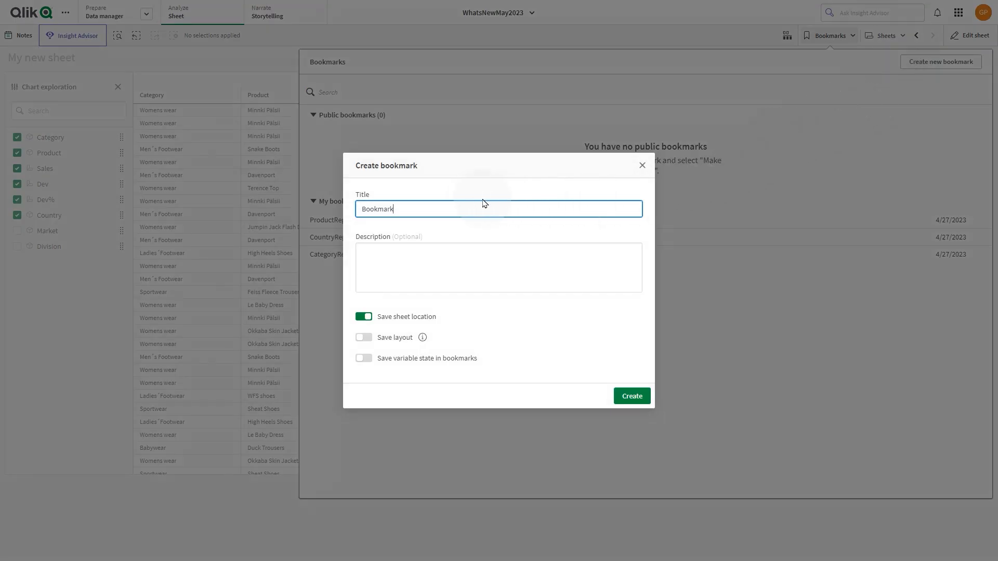
type("Category based")
left_click(364, 338)
left_click(632, 396)
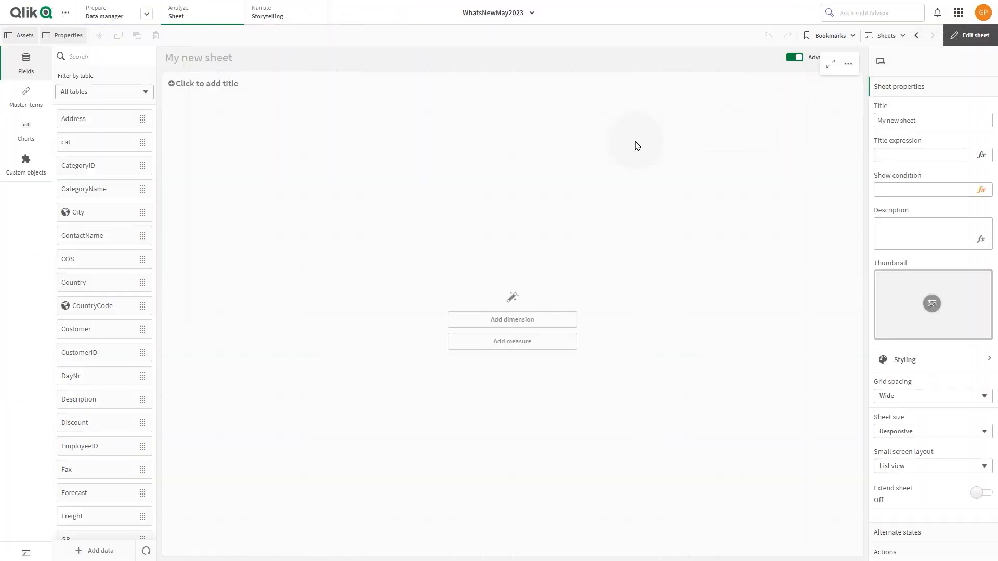
Replace the empty chart on the sheet with a straight table from the Qlik Visualization bundle, enlarged to 21 x 10 grid cells.
left_click(548, 156)
key("Delete")
left_click(26, 163)
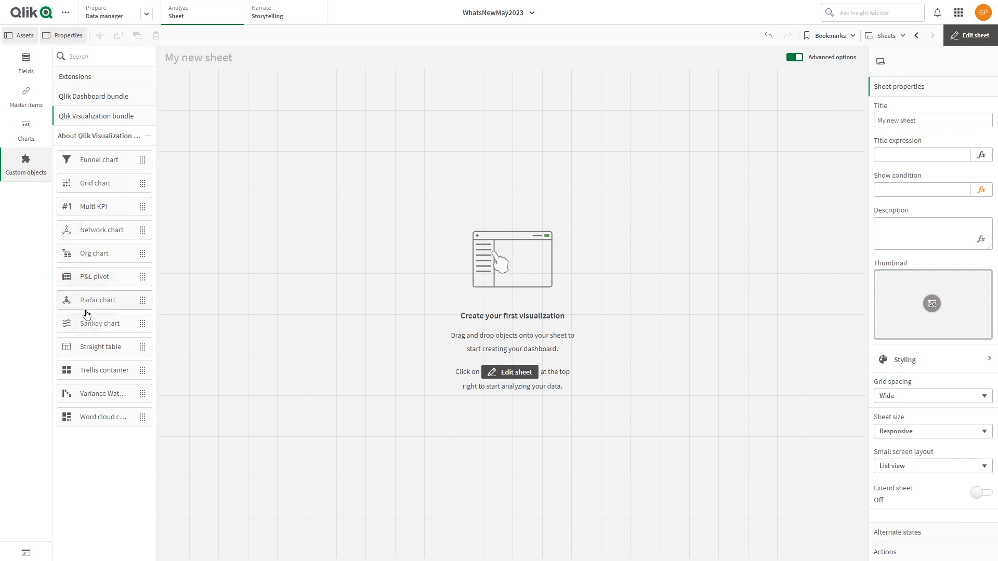
left_click_drag(99, 347, 276, 279)
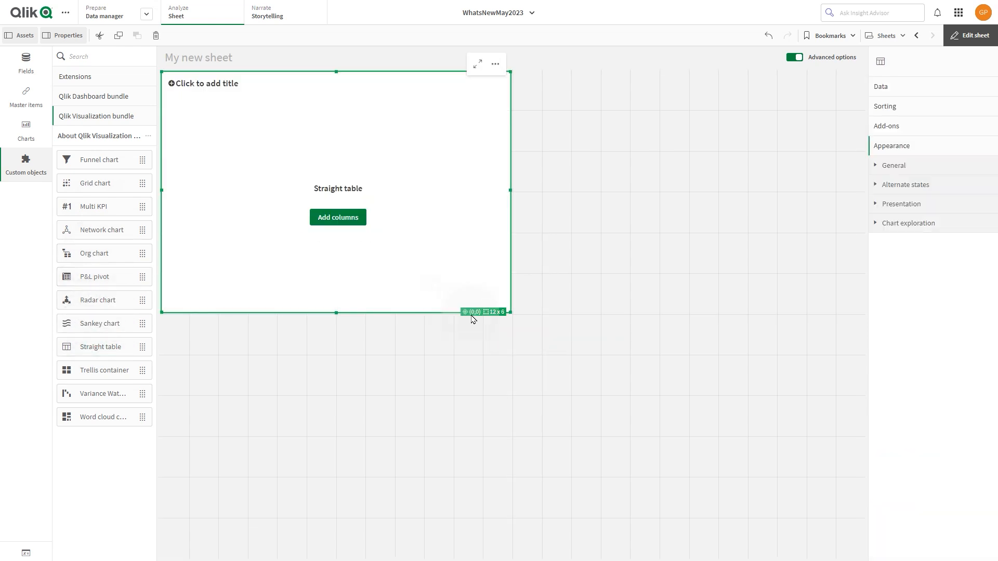
left_click_drag(510, 312, 772, 495)
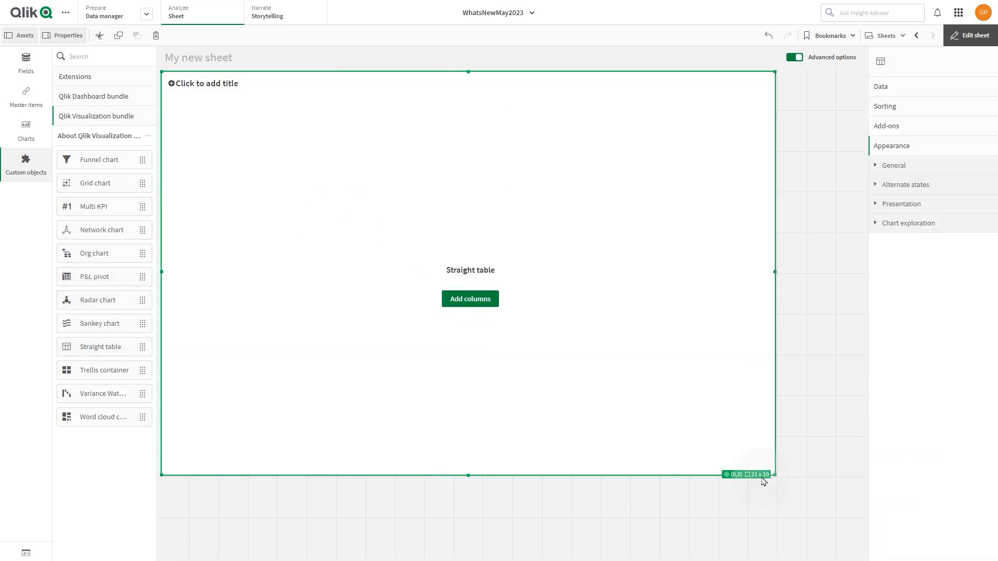
Add the ProductName field to the straight table as its first dimension column.
left_click(489, 309)
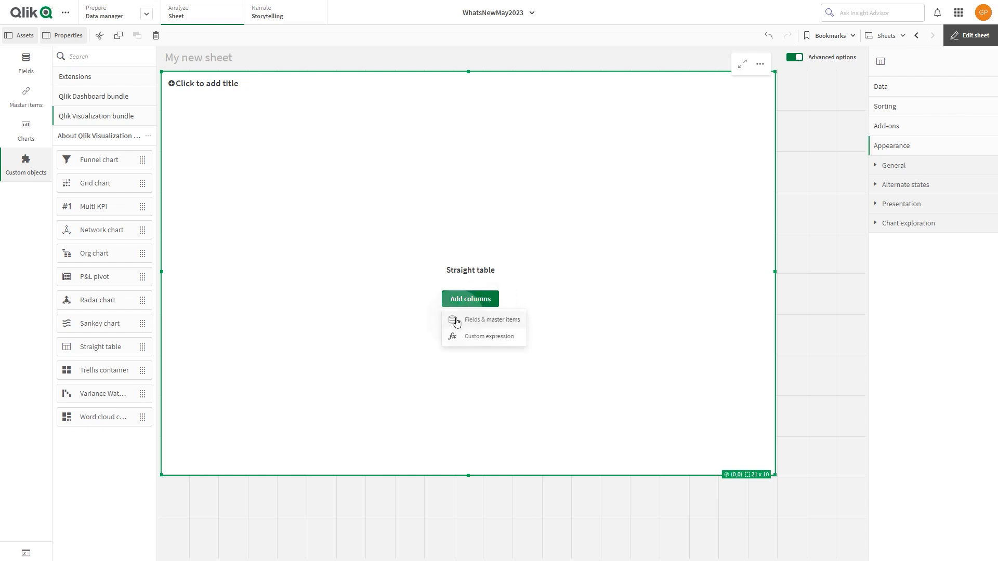
left_click(486, 321)
left_click(483, 320)
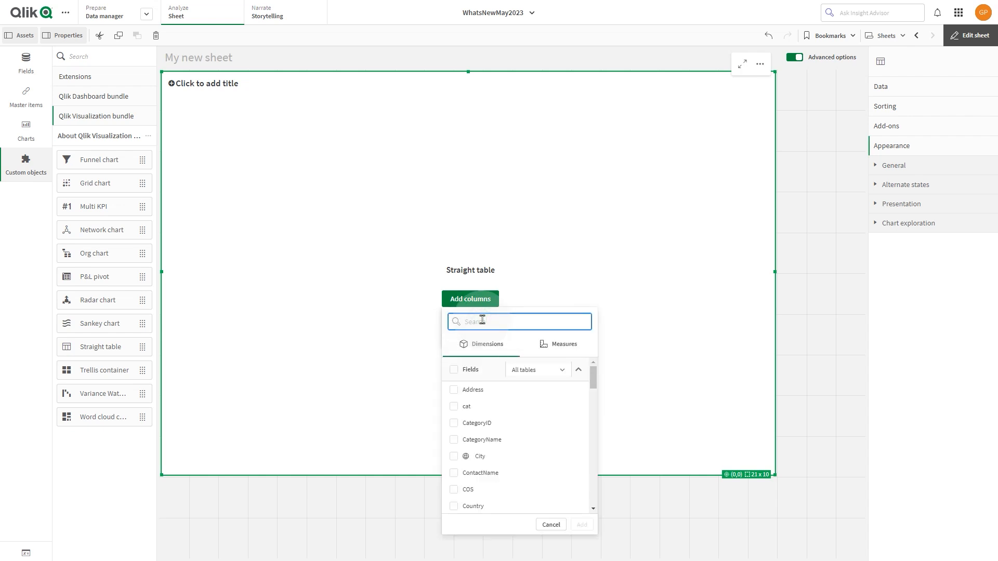
type("prod")
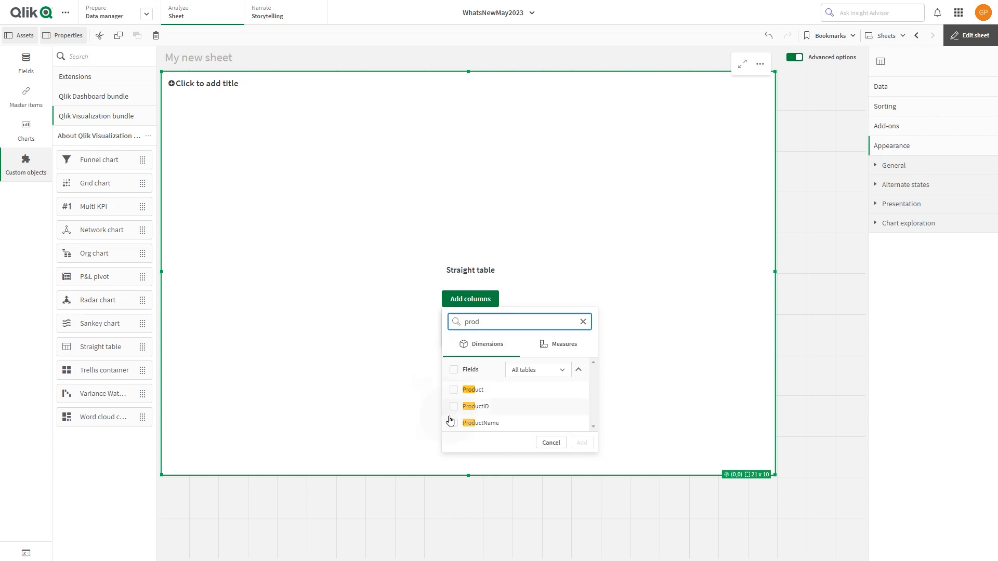
left_click(452, 422)
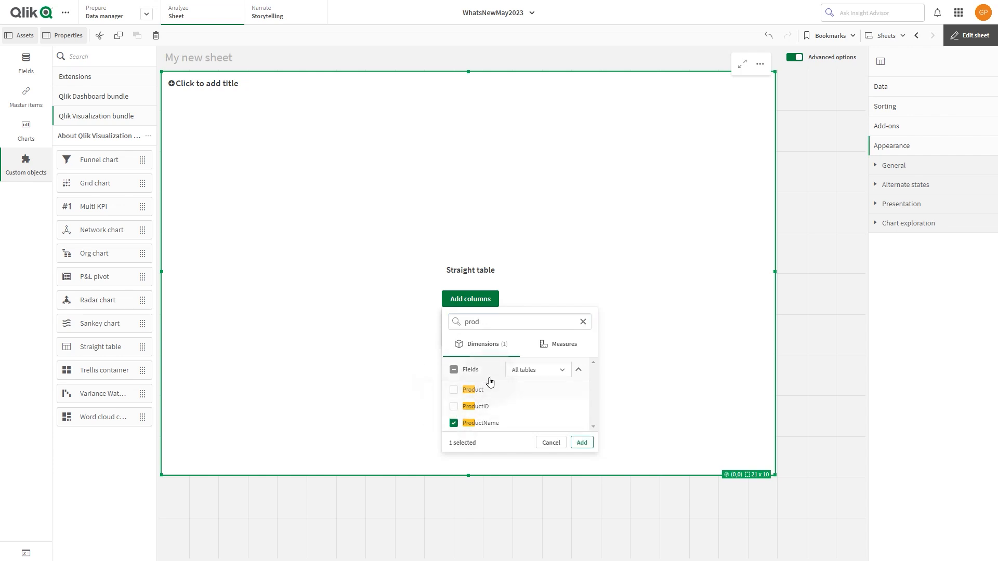
left_click(581, 442)
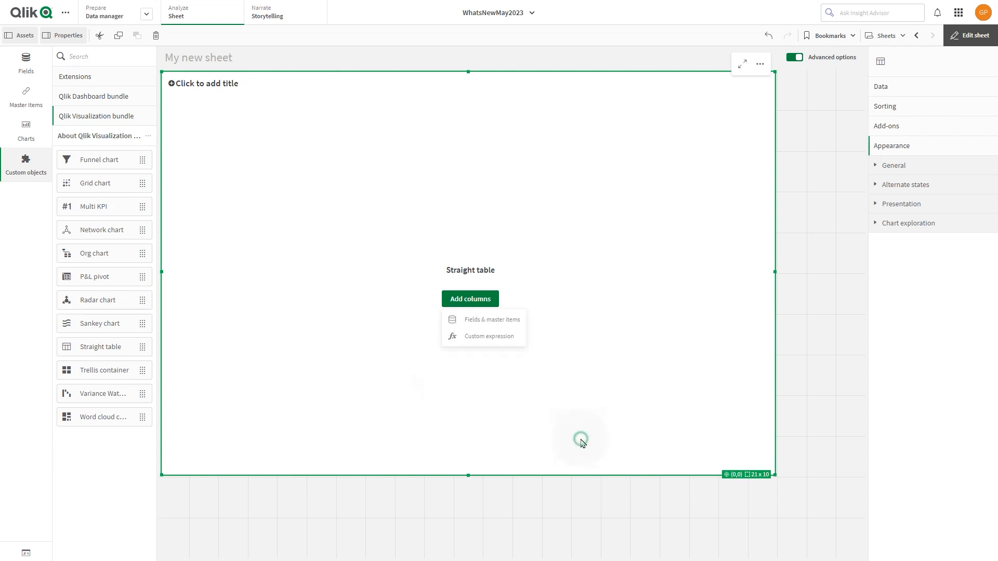
Set the label of the ProductName column to "Product".
left_click(914, 92)
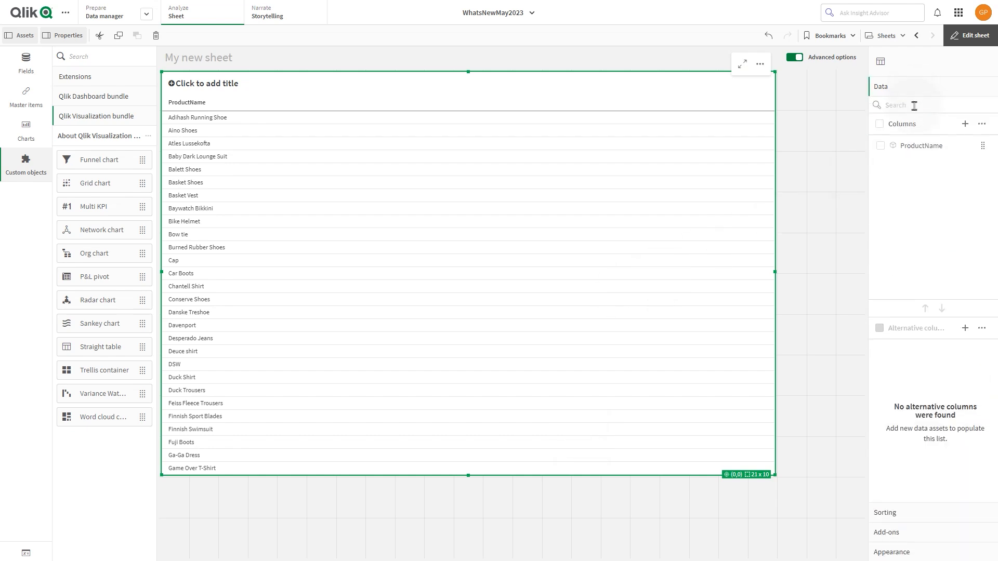
left_click(913, 150)
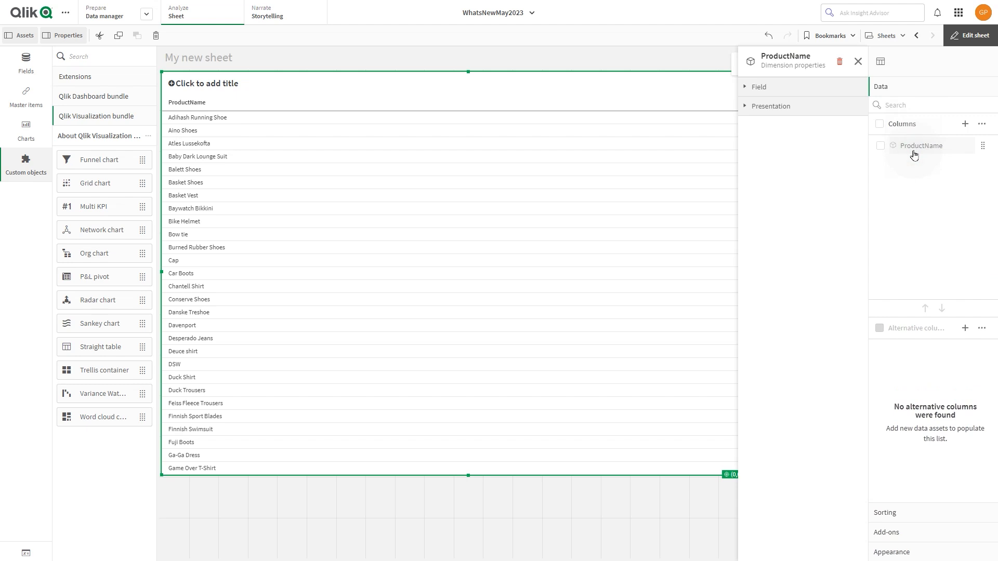
left_click(817, 94)
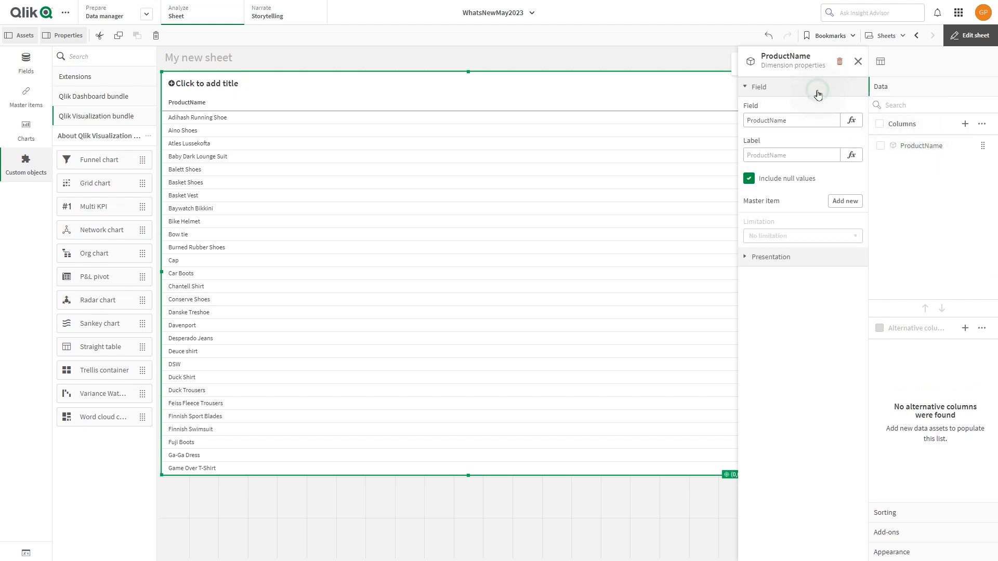
left_click(801, 155)
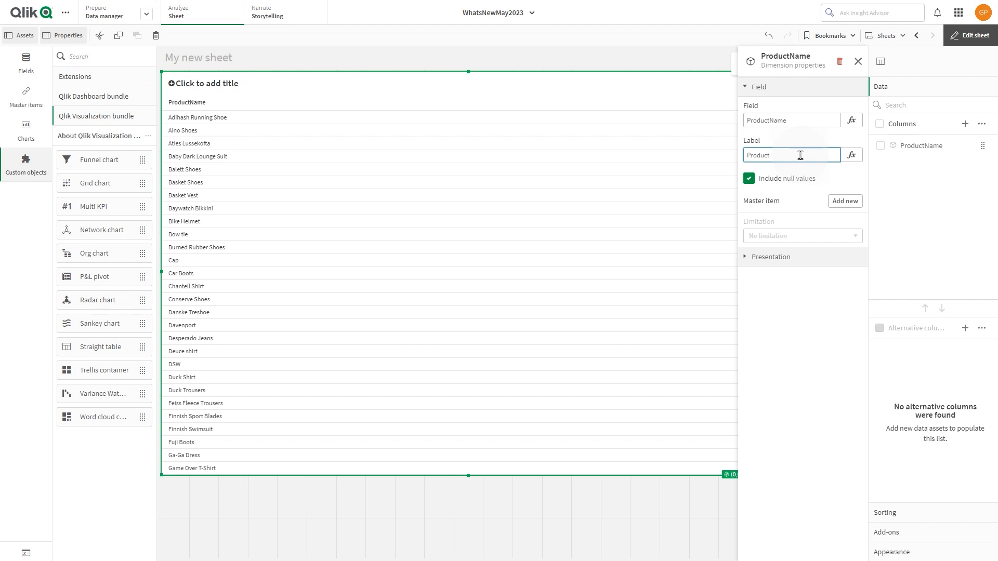
left_click(930, 187)
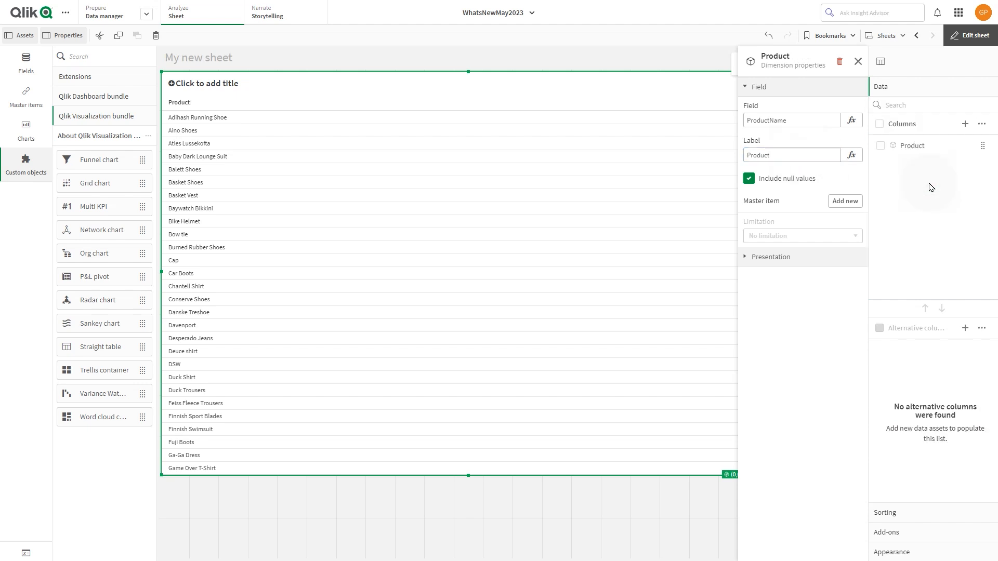
Add a measure column to the straight table that aggregates the Sales field with Sum.
left_click(966, 125)
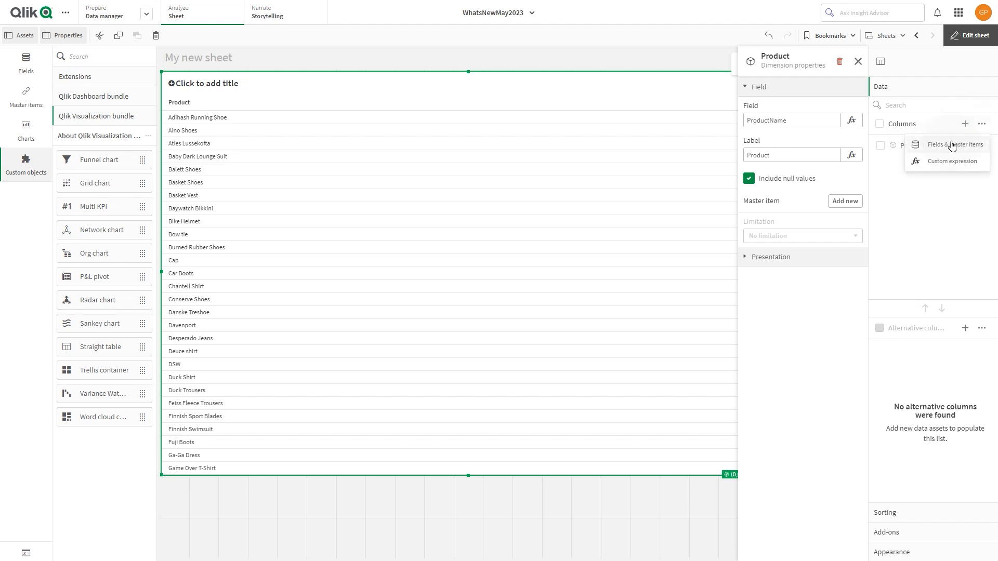
left_click(937, 150)
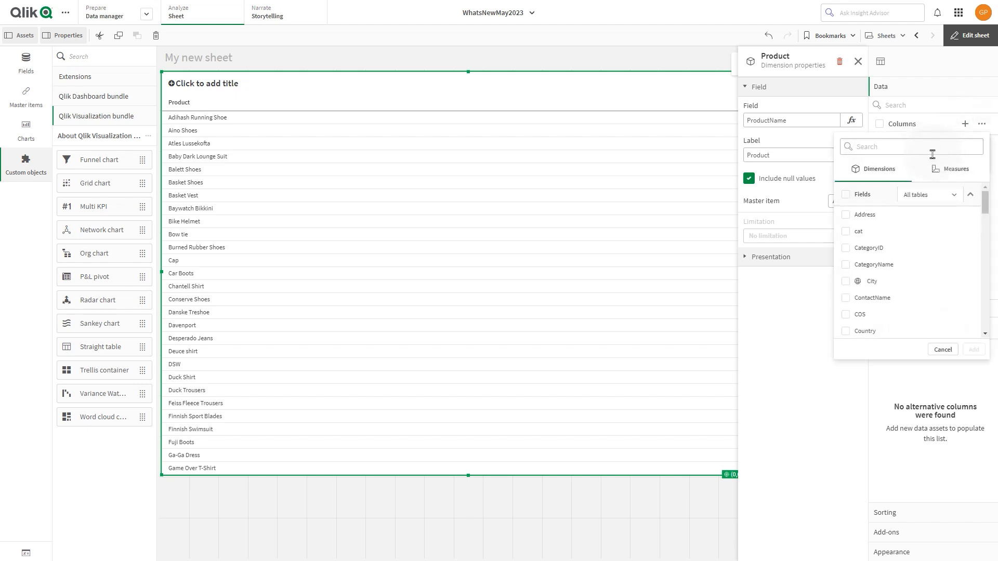
left_click(955, 171)
left_click(938, 148)
type("sa")
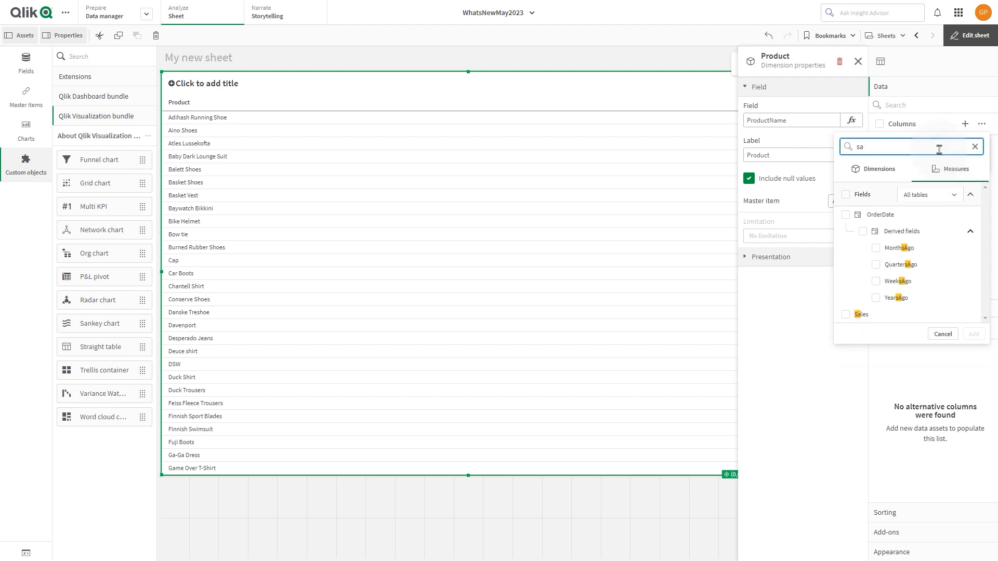
left_click(845, 314)
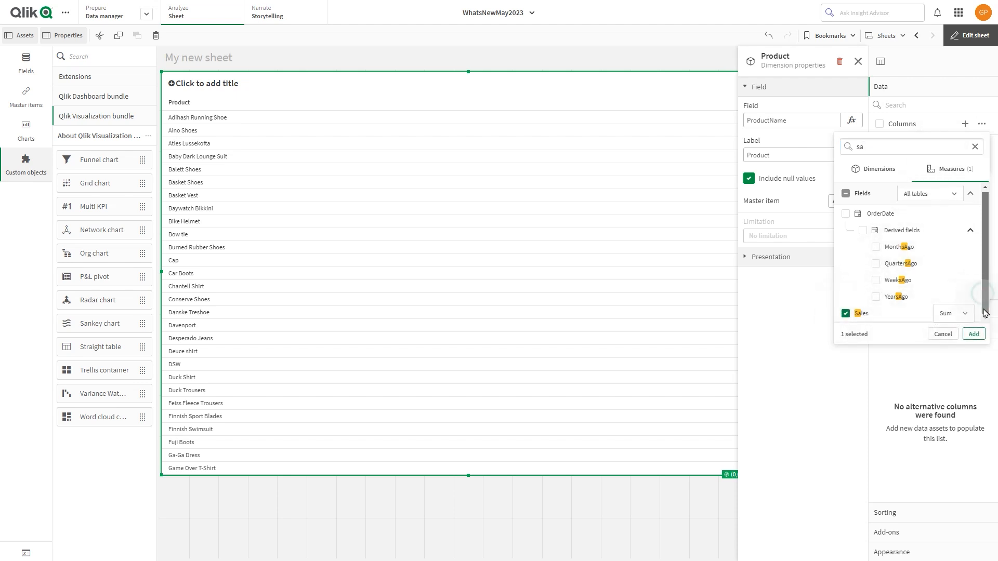
left_click(966, 314)
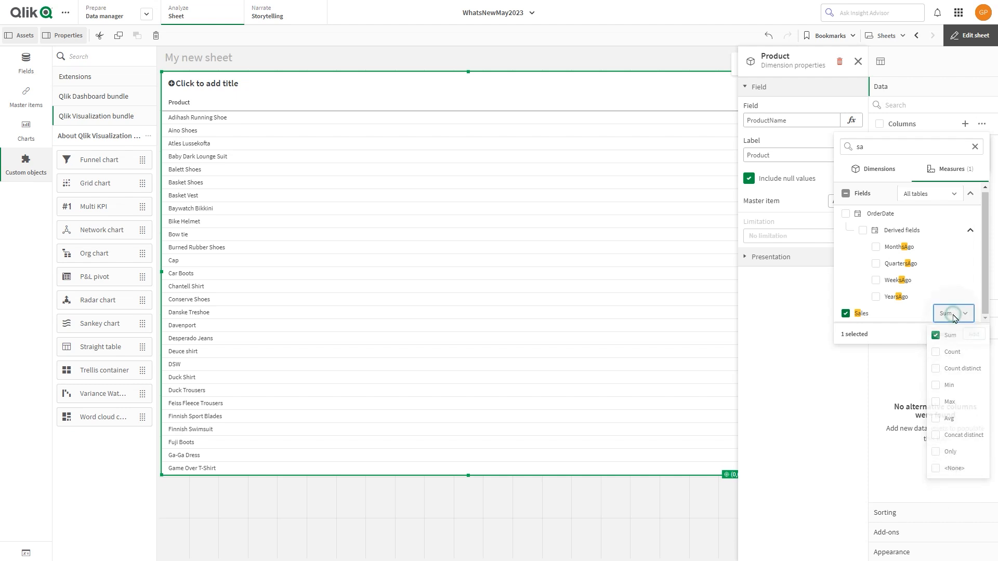
left_click(955, 323)
left_click(967, 334)
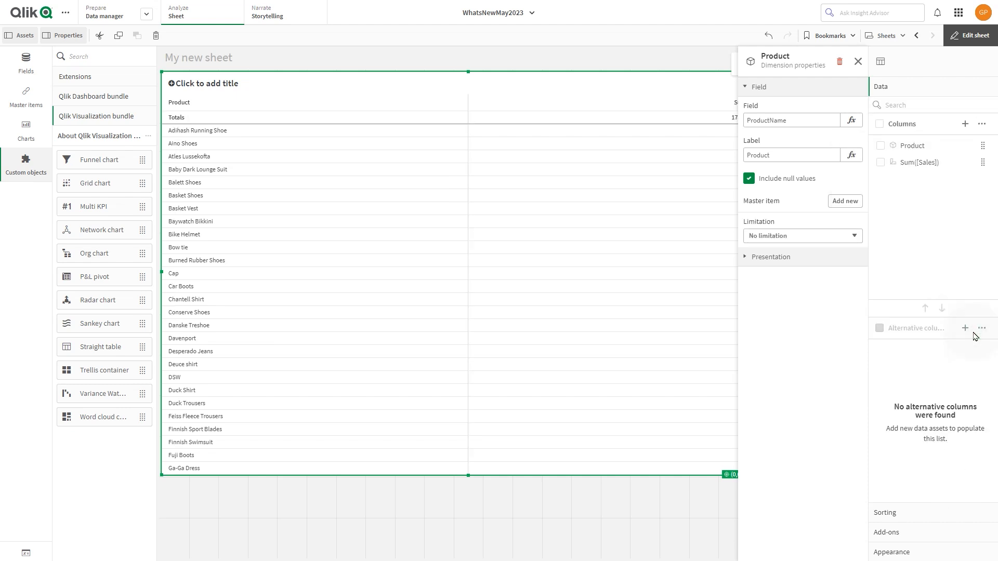
Label the Sum([Sales]) column "Sales" and set its number formatting to Number with the simple 1,000 format.
left_click(920, 162)
left_click(809, 154)
type("Sales")
left_click(821, 190)
left_click(805, 216)
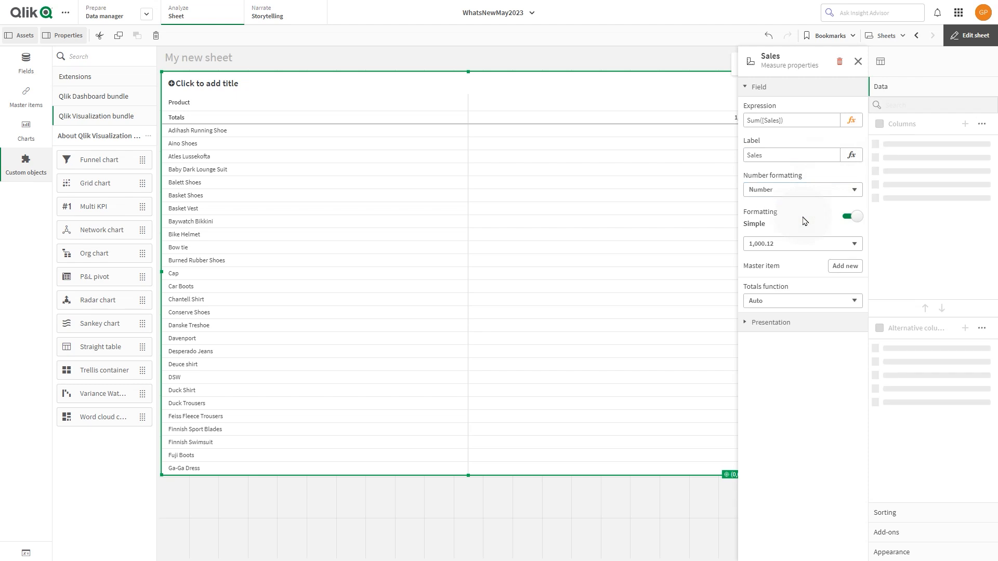
left_click(800, 244)
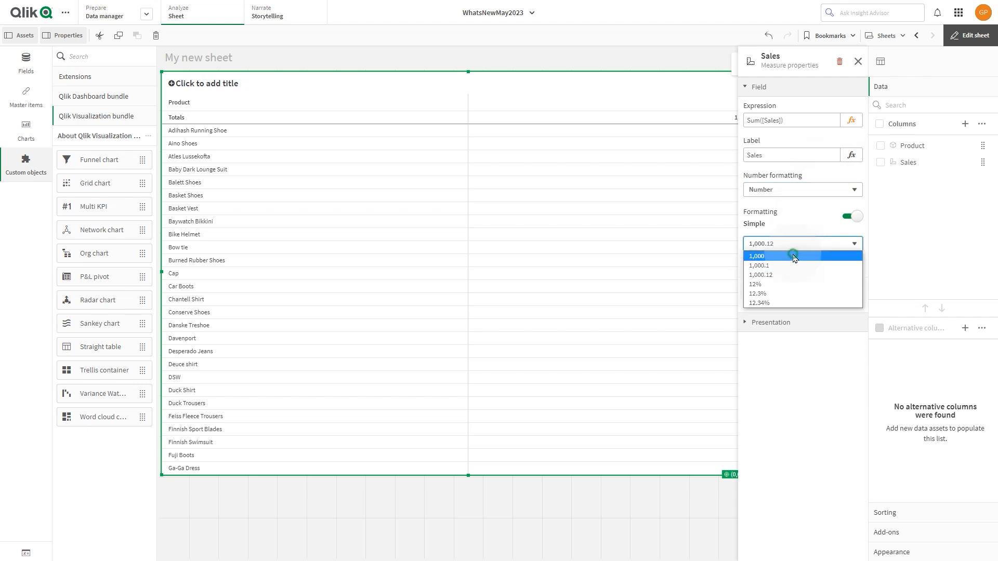
left_click(799, 257)
Set the Sales column's background color expression to colormix1 (sum(Sales) /max(total aggr(sum(Sales), $(=GetObjectField(0)))), white(),green()).
left_click(794, 323)
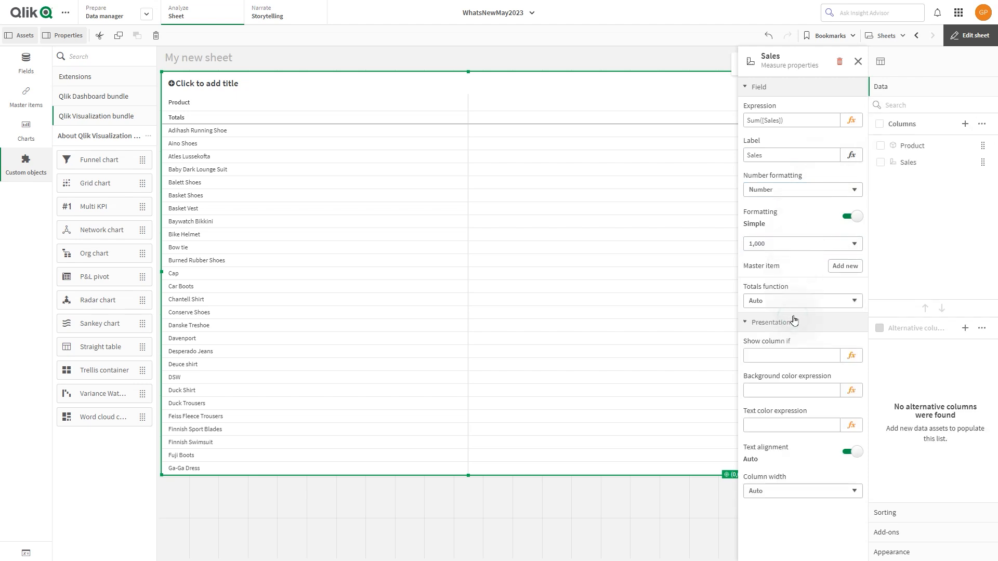
left_click(851, 391)
type("colormix")
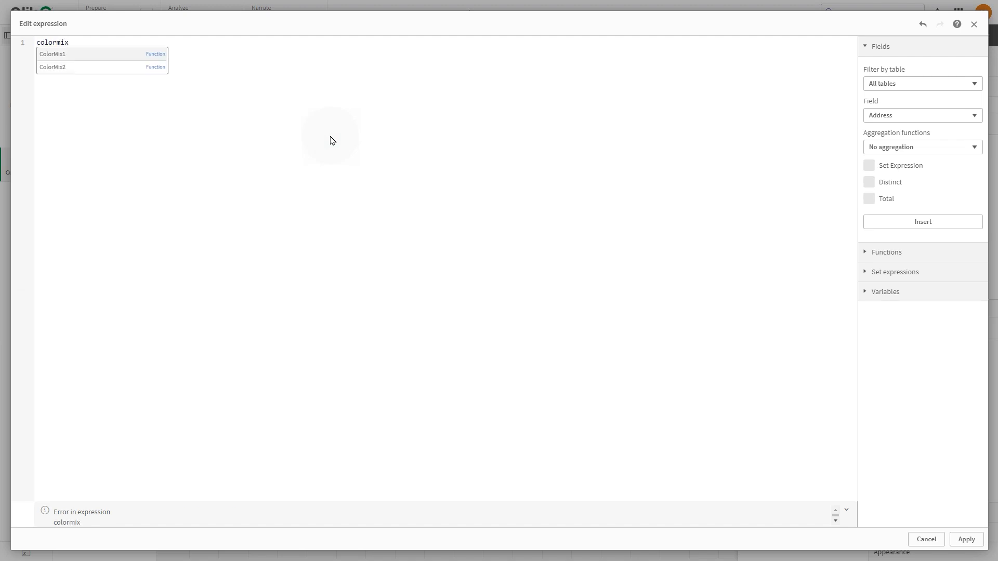
type("1 (sum(Sales")
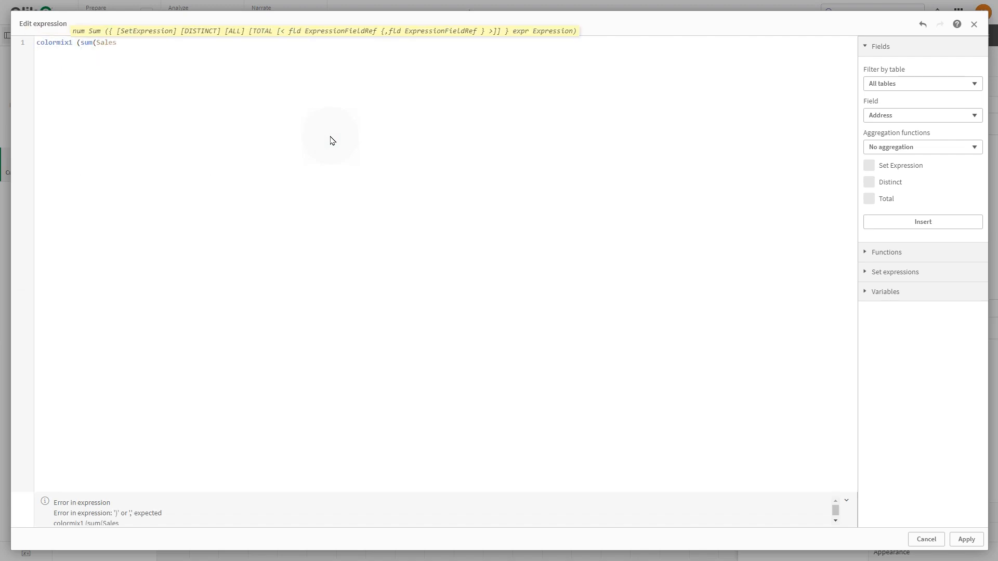
type(") /ma")
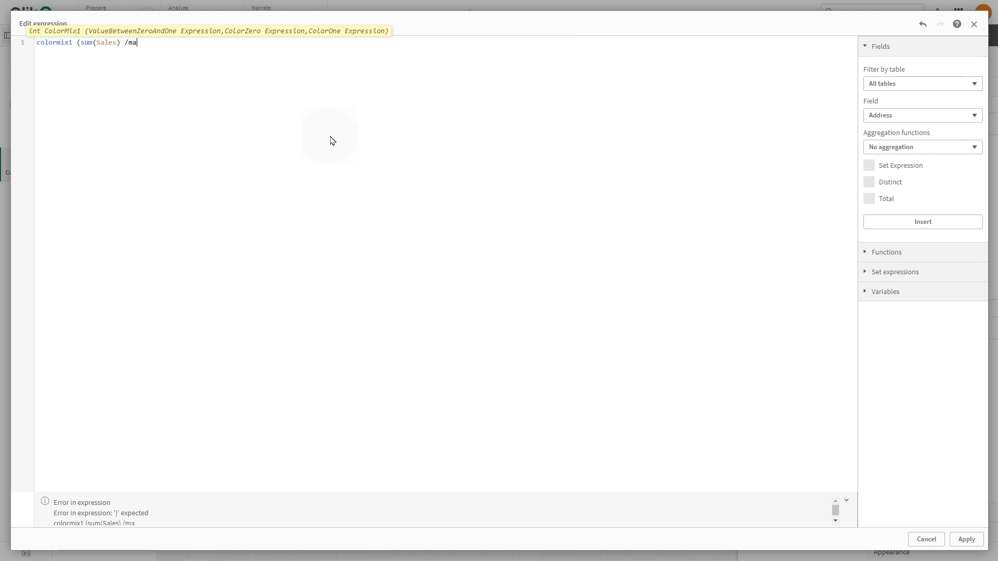
type("x(total")
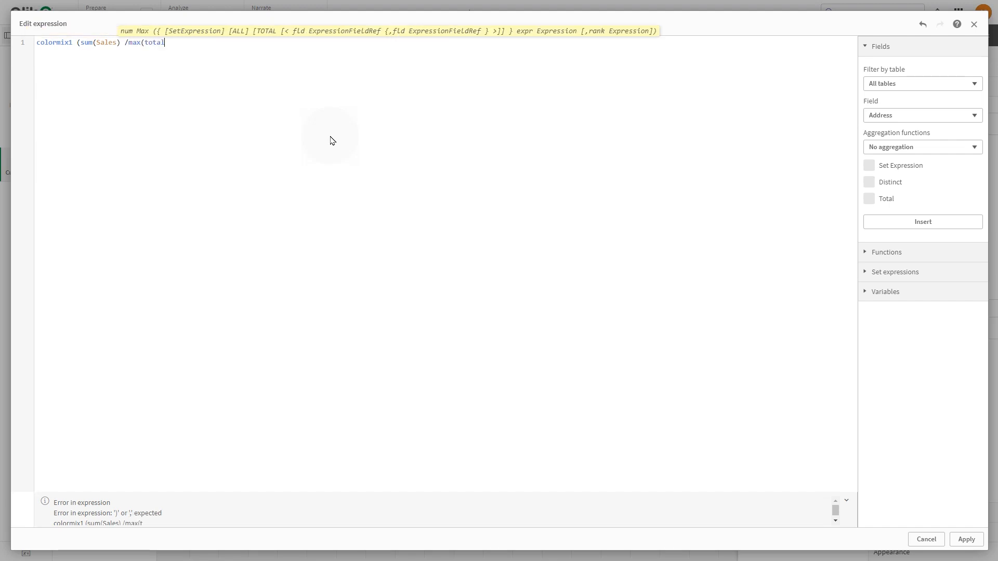
type(" aggr(sum(Sales), $(=getObjectField")
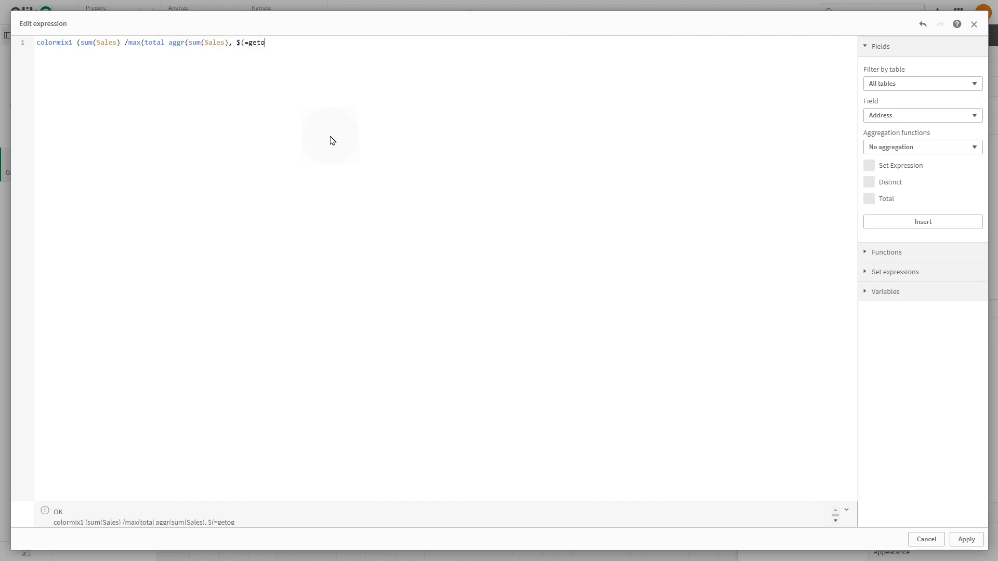
type("(0)")
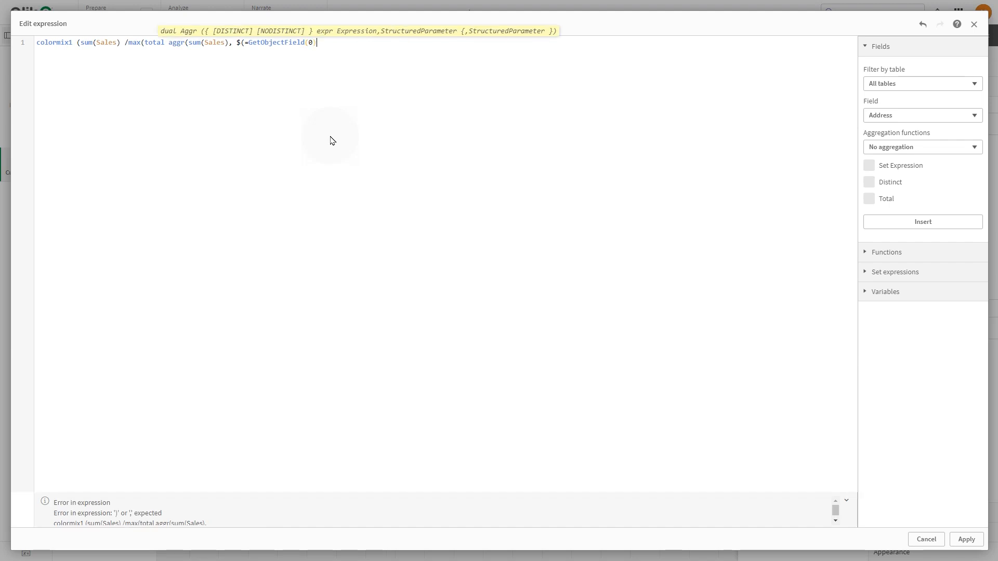
type("))), white")
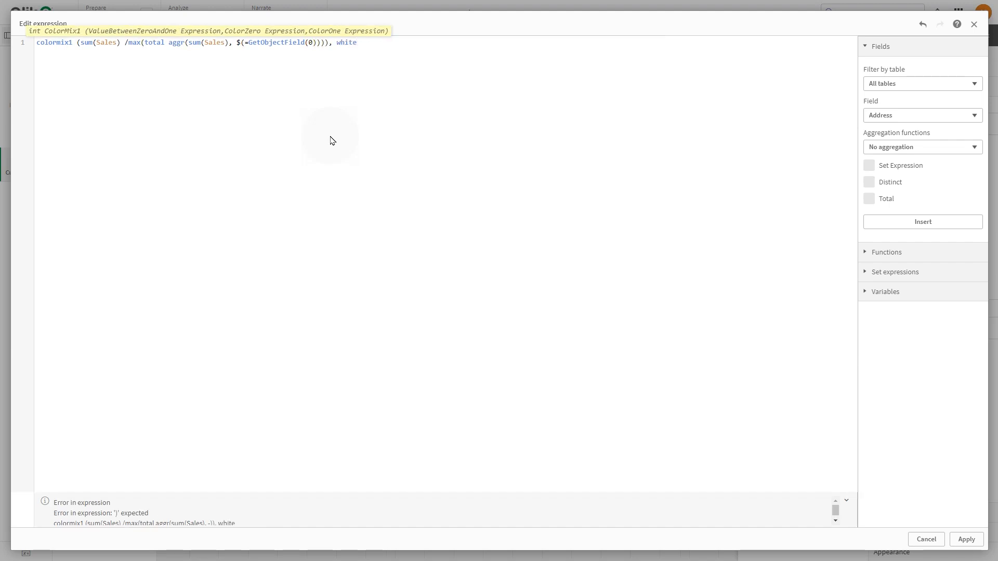
type("(),green())")
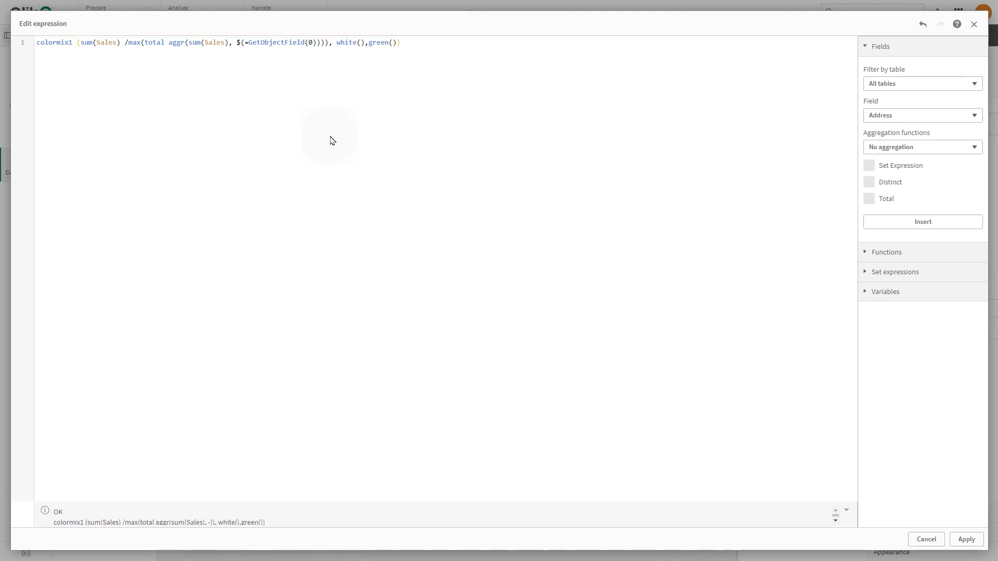
left_click(964, 540)
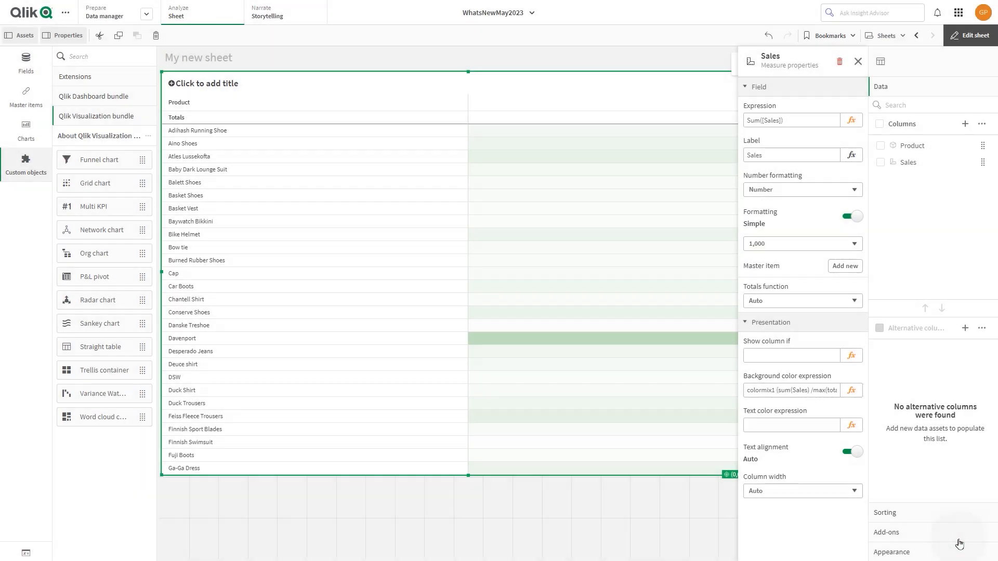
left_click(858, 61)
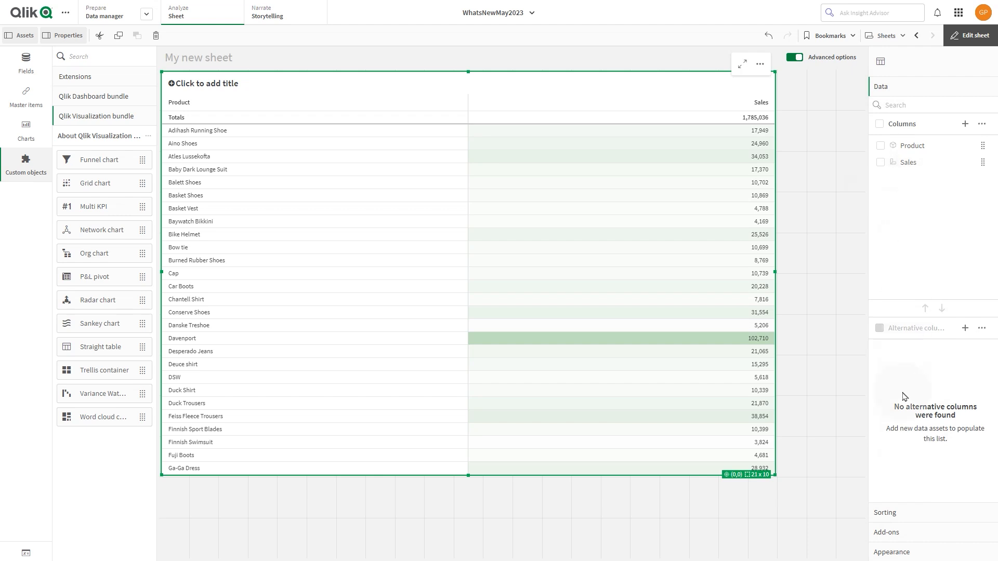
Move Sales ahead of Product in the straight table's sorting order.
left_click(888, 513)
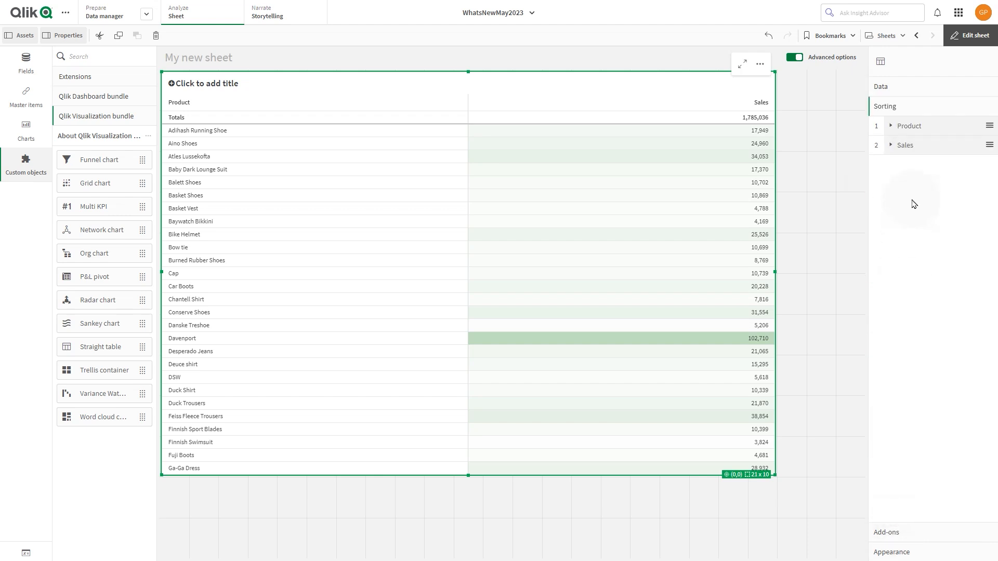
mouse_move(908, 154)
left_mouse_down()
mouse_move(897, 126)
mouse_move(908, 136)
left_mouse_up()
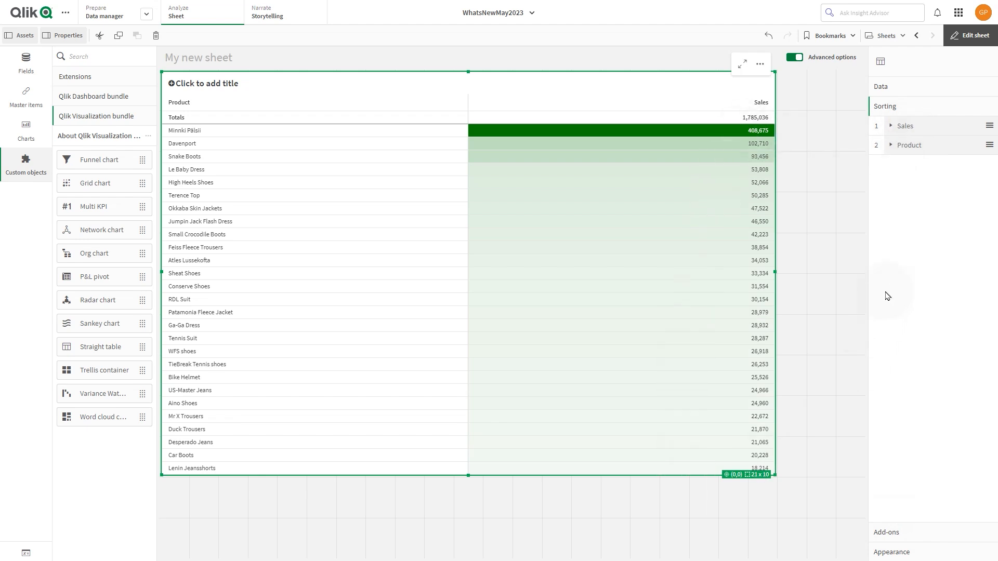
Add a custom measure column labelled "Dev" with the expression num(Sum(Forecast-Sales), '#,##0 ⮝; -#,##0 ⮟').
left_click(924, 83)
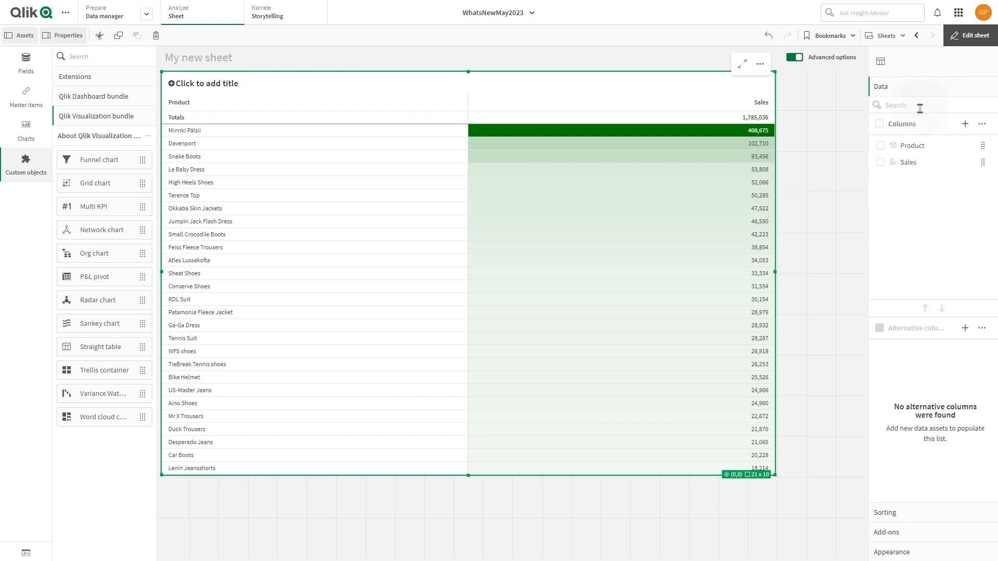
left_click(964, 126)
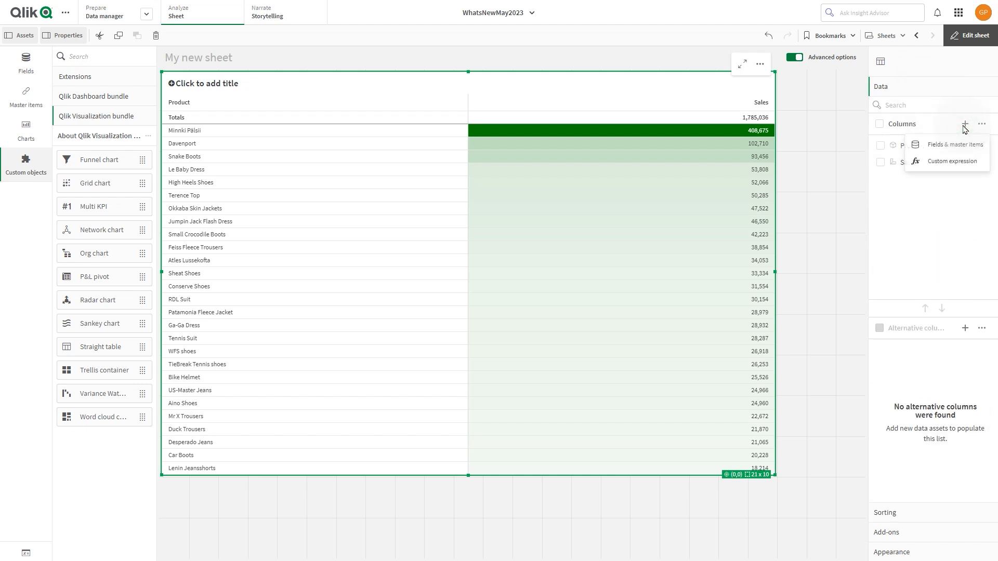
left_click(952, 162)
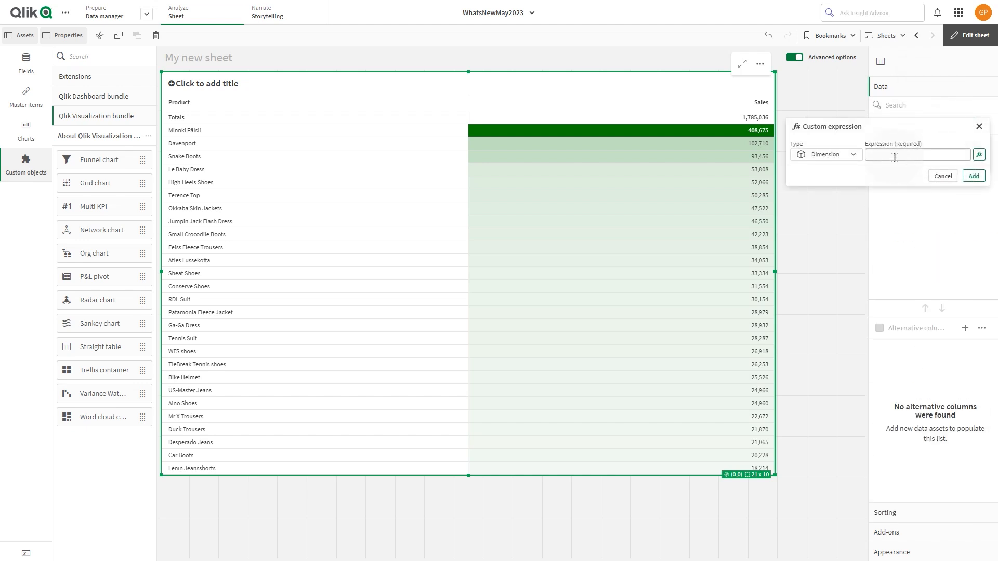
left_click(845, 156)
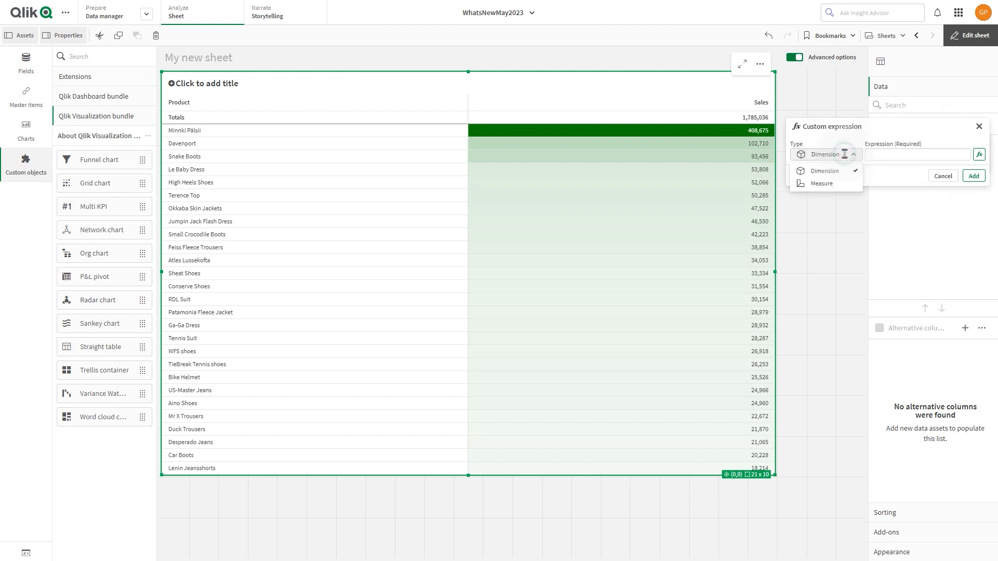
left_click(818, 184)
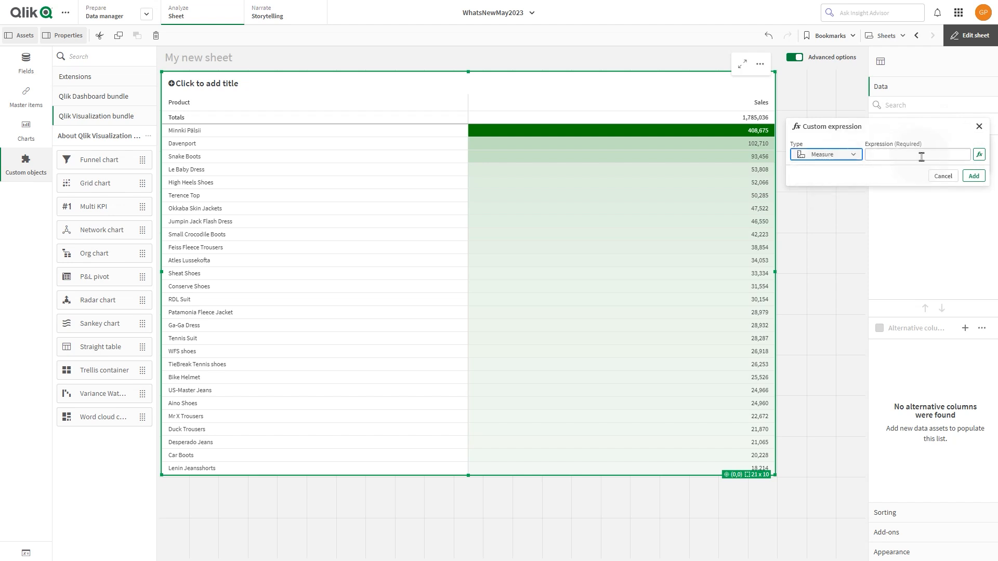
left_click(979, 155)
left_click(529, 137)
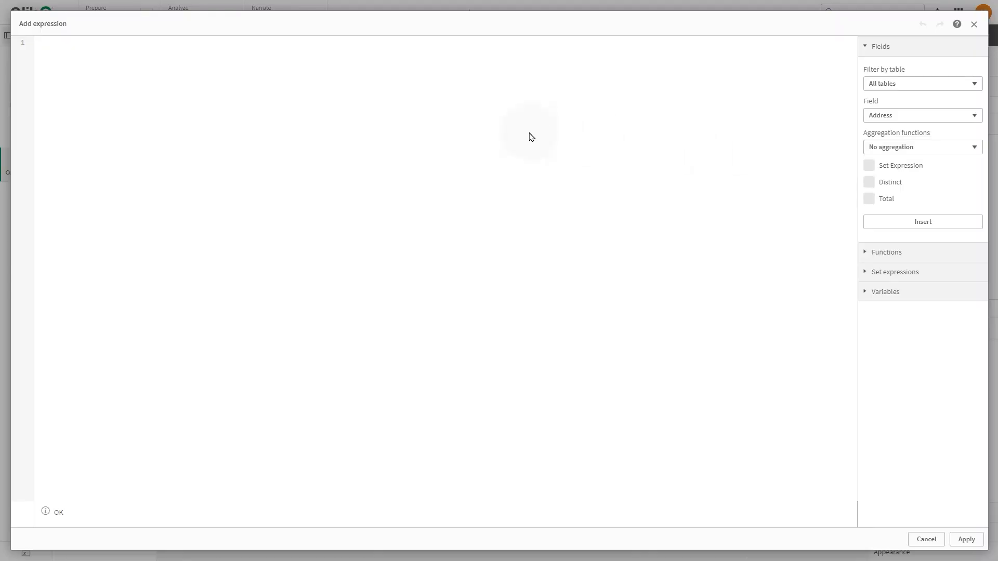
type("num")
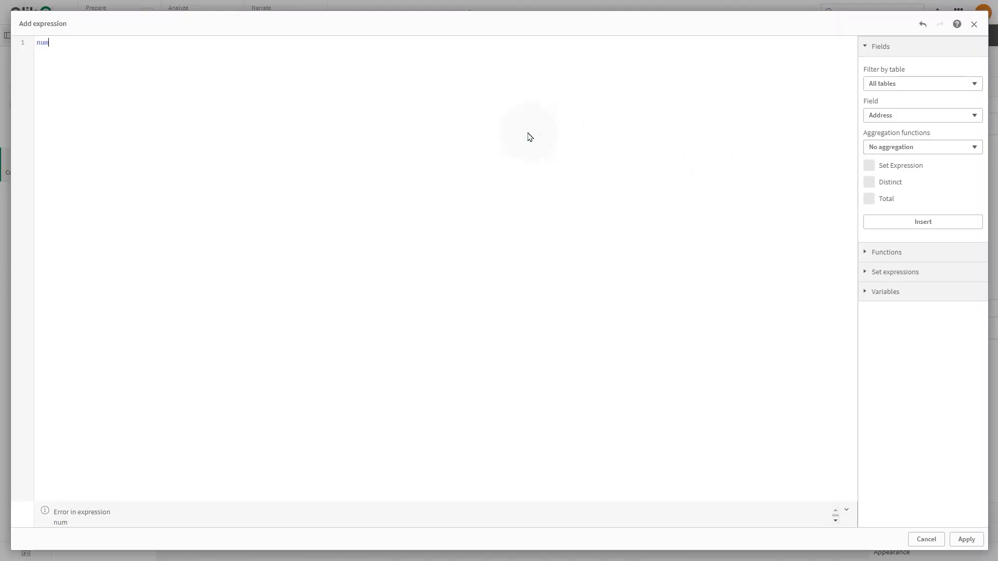
type("(Sum(Forecast")
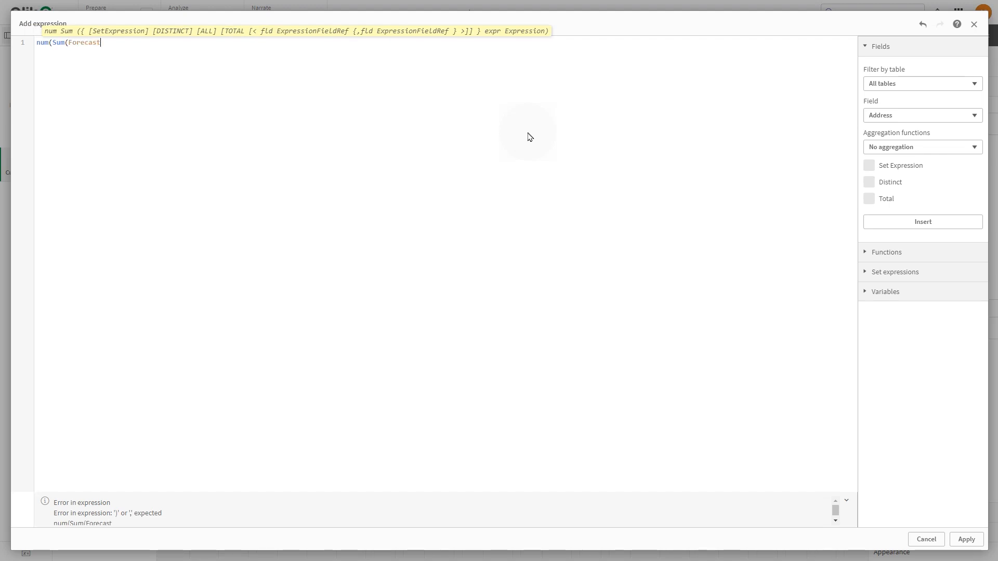
type("-Sales)")
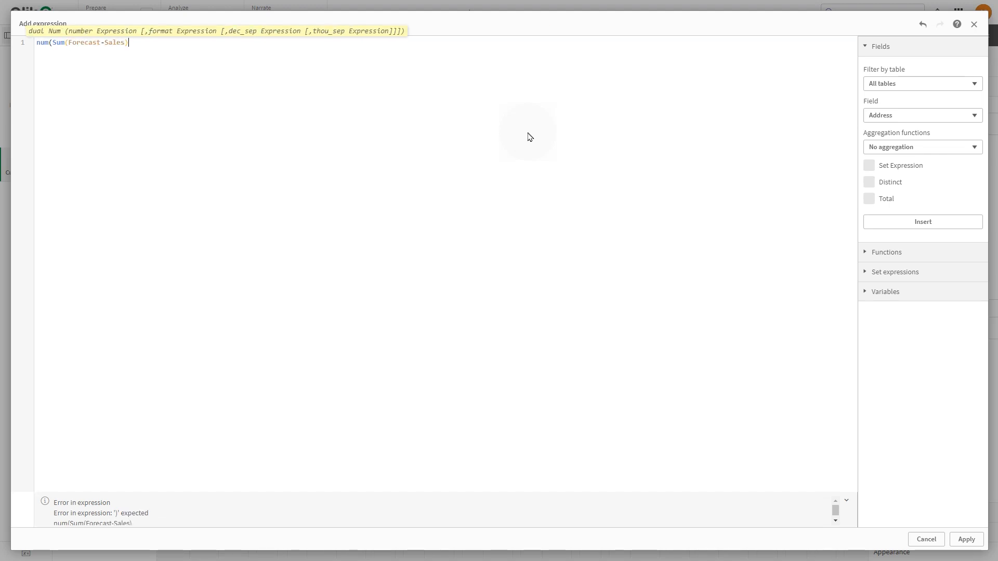
type(", '#,##0 ^")
type("##0 v")
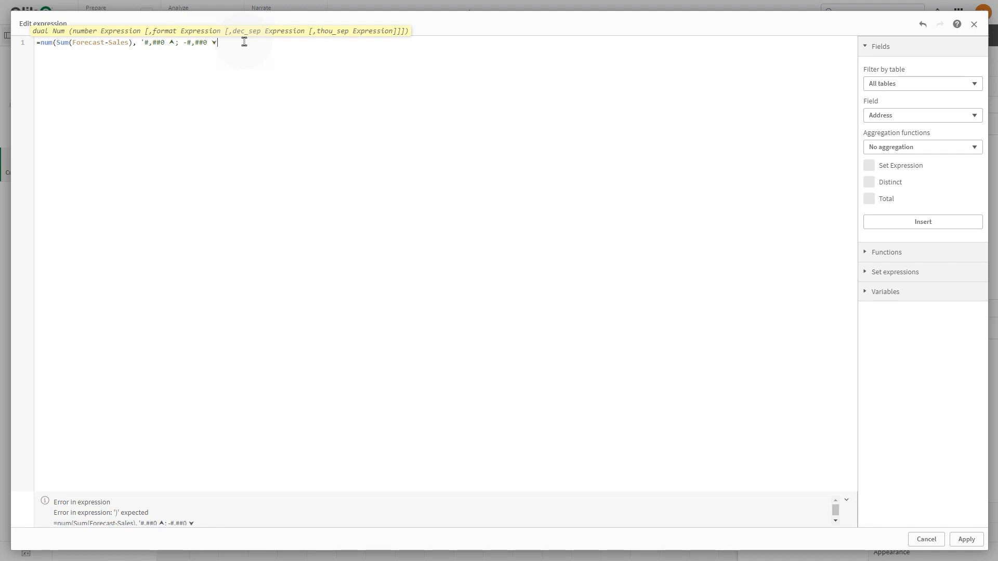
type(")")
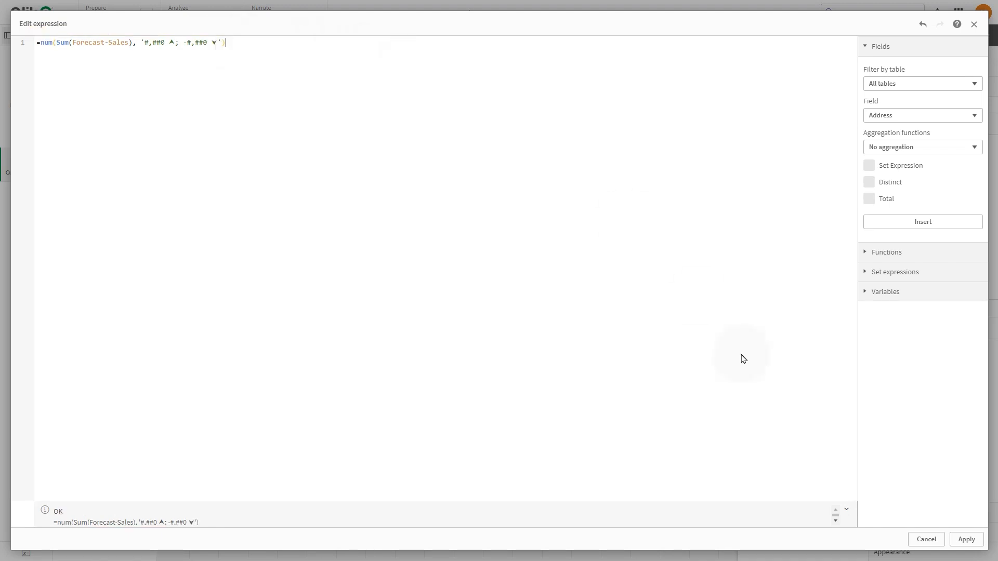
left_click(967, 539)
Add another custom measure column with the expression num(Sum(Forecast-Sales)/sum(Sales), '⬀+0%;⬂-0%'), using up and down diagonal arrows.
left_click(965, 124)
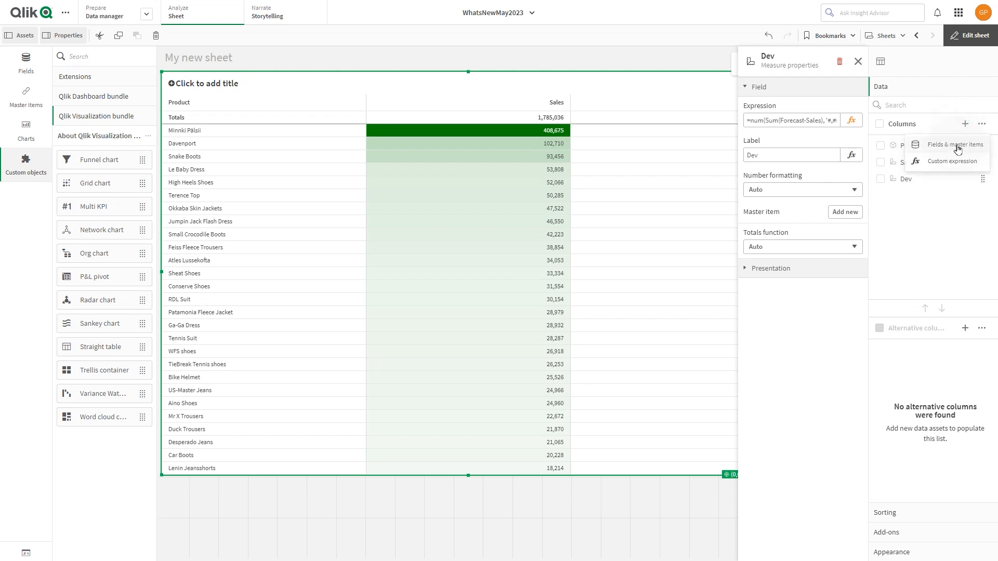
left_click(949, 161)
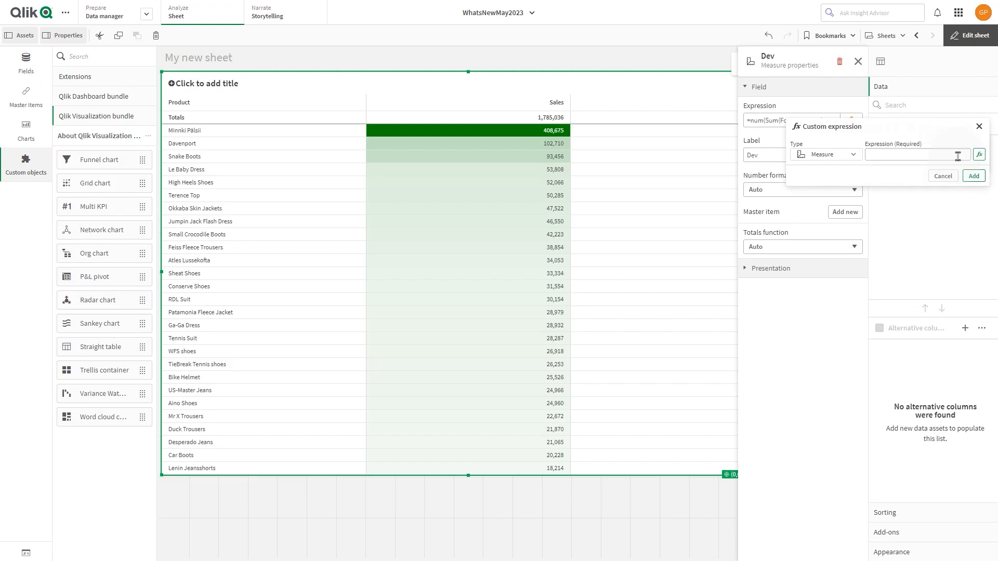
left_click(979, 155)
type("num(Su")
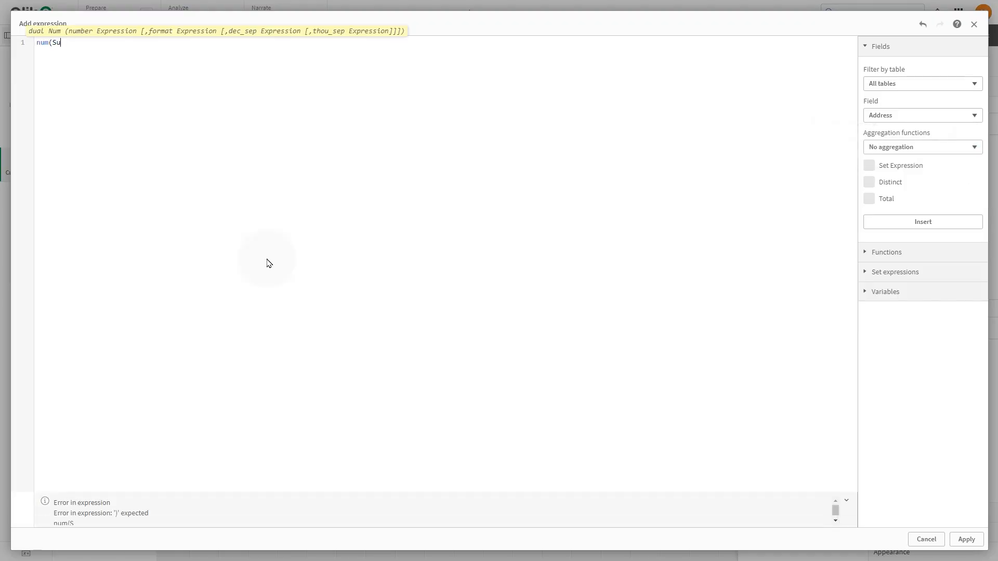
type("m(Forecast-Sales)/sum(Sales), '↗")
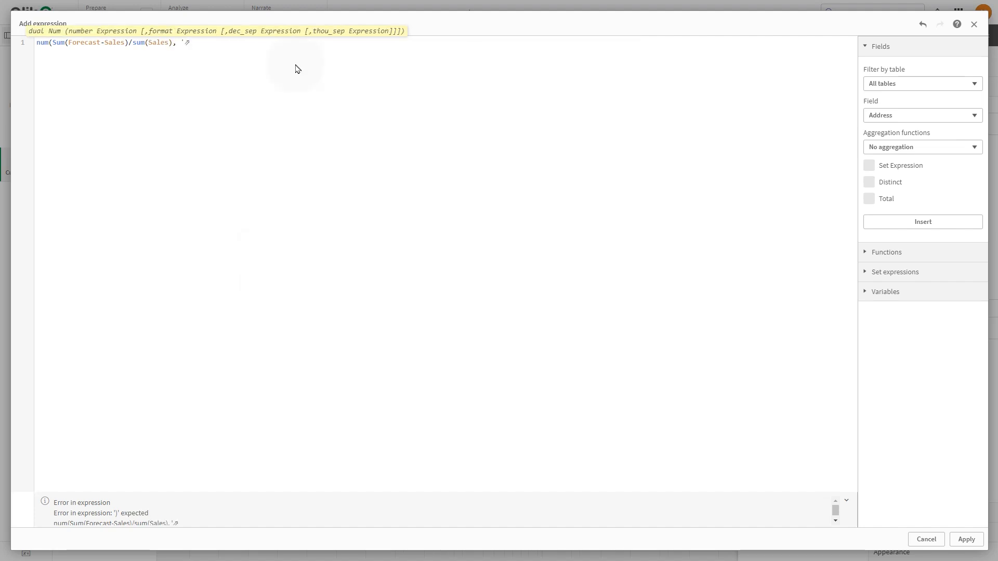
type("+0%;↘-0%')")
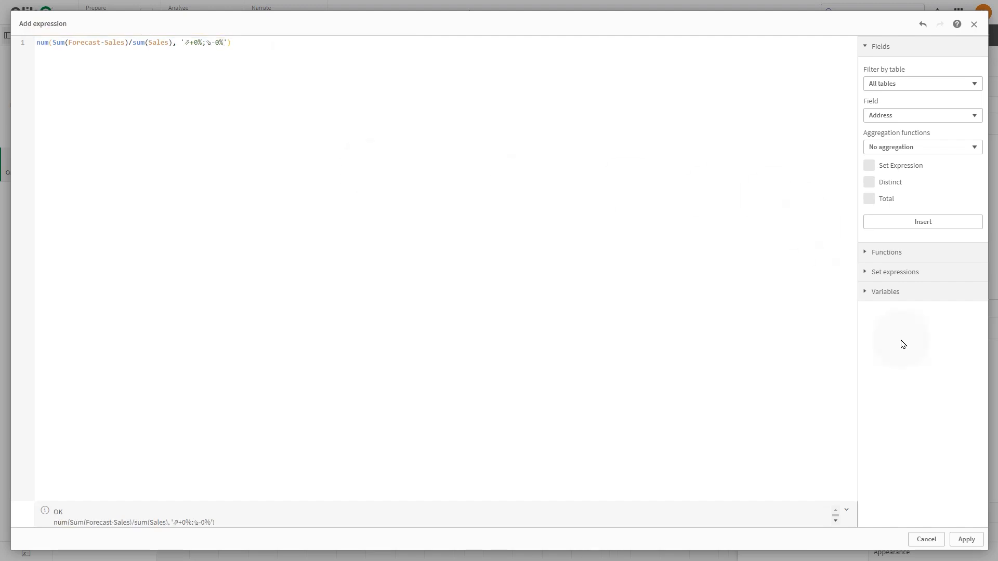
left_click(966, 538)
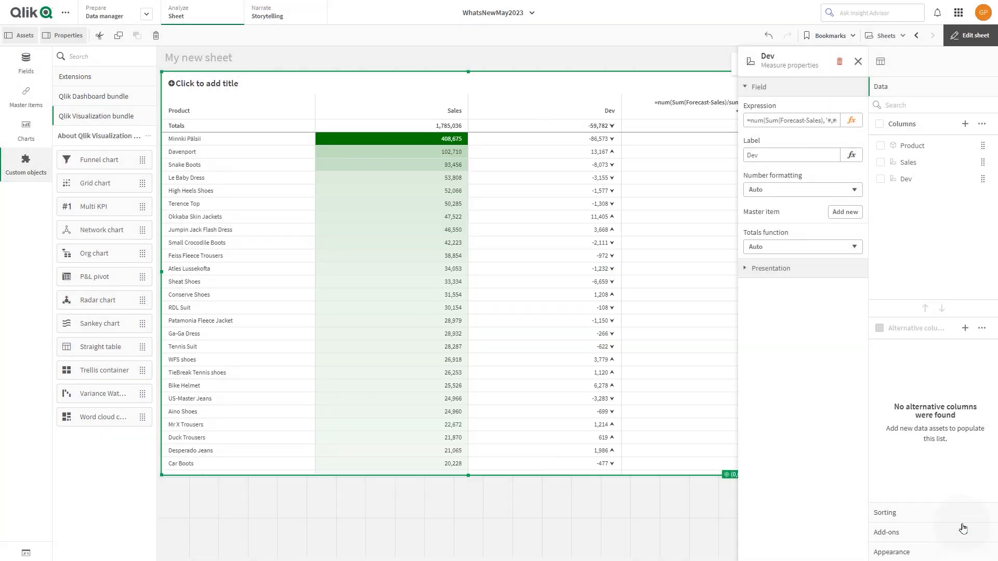
Set the label of the new percentage deviation column to "Dev%".
left_click(909, 198)
triple_click(795, 151)
type("D")
key("Return")
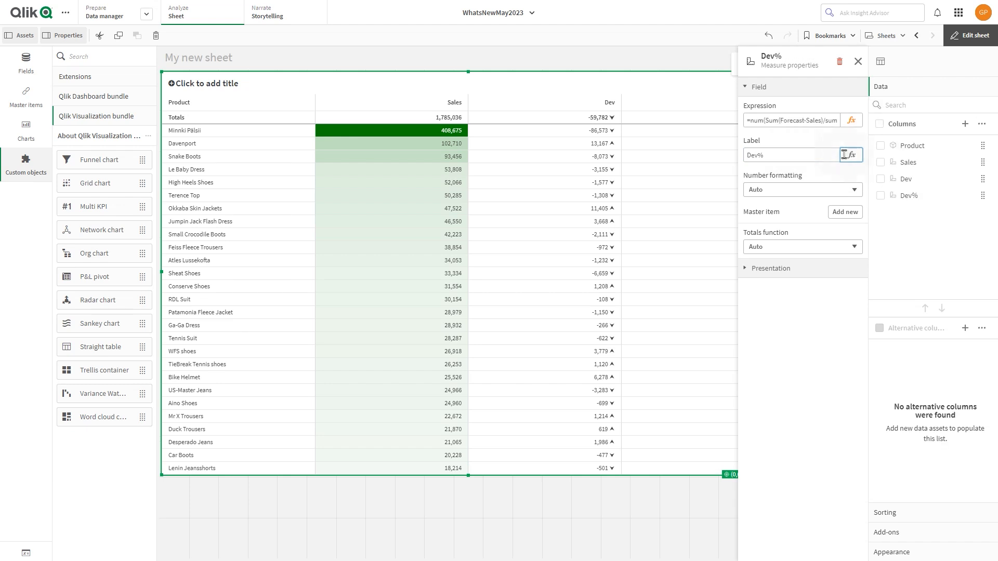
left_click(858, 63)
Add the Country field as an alternative column of the straight table.
left_click(964, 330)
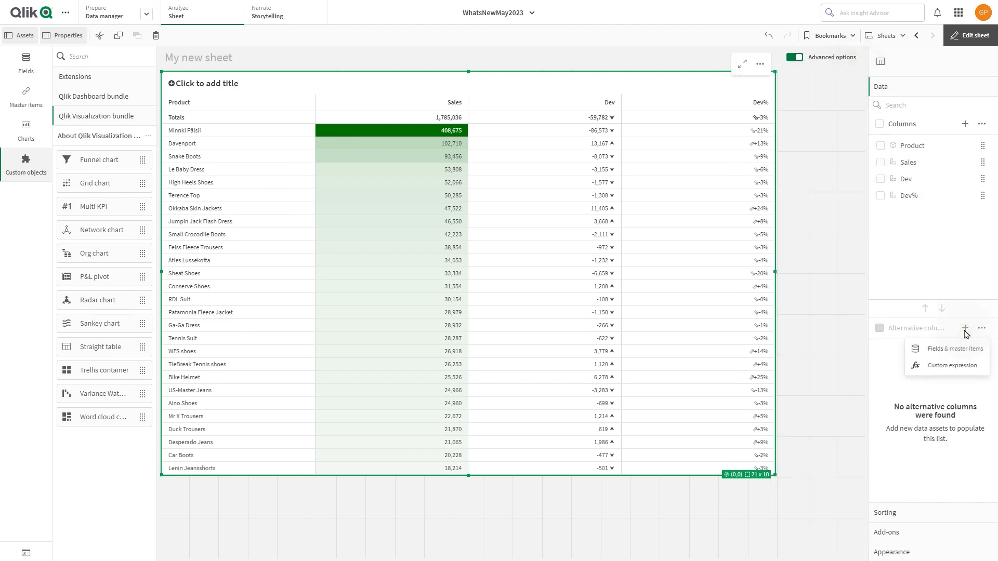
left_click(948, 356)
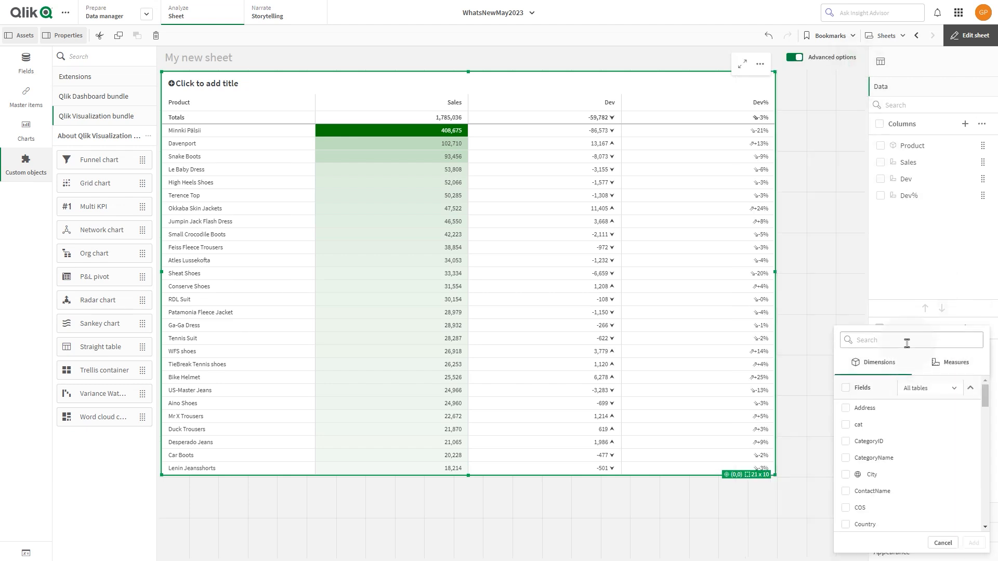
type("countr")
left_click(846, 419)
left_click(974, 455)
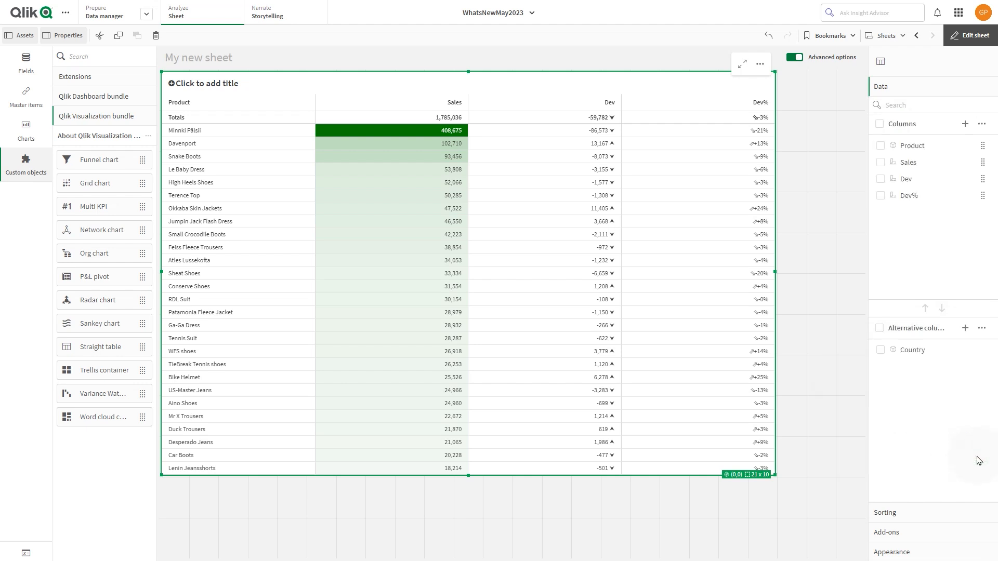
Add the CategoryName field as an alternative column and label it "Category".
left_click(966, 330)
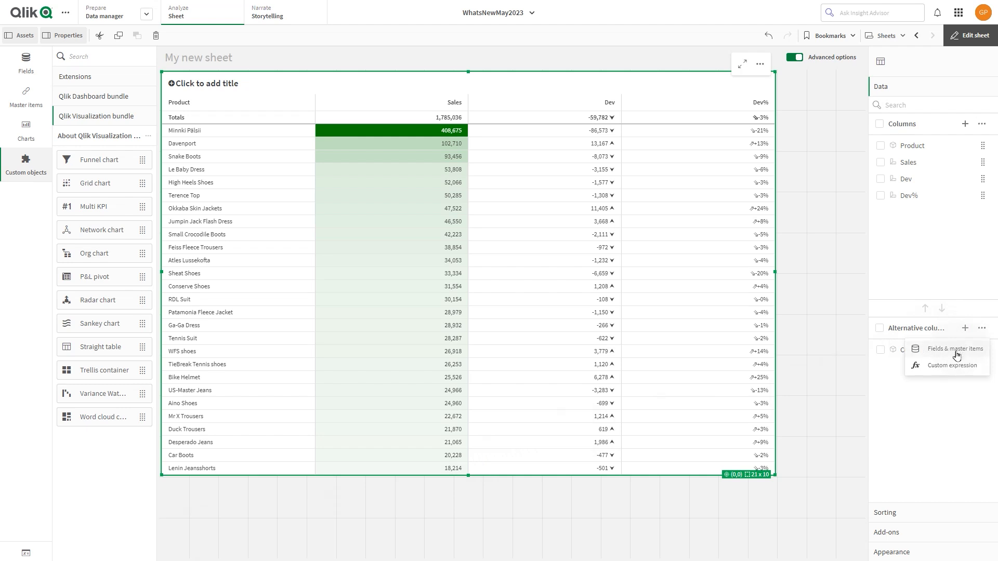
left_click(954, 355)
left_click(930, 339)
type("cate")
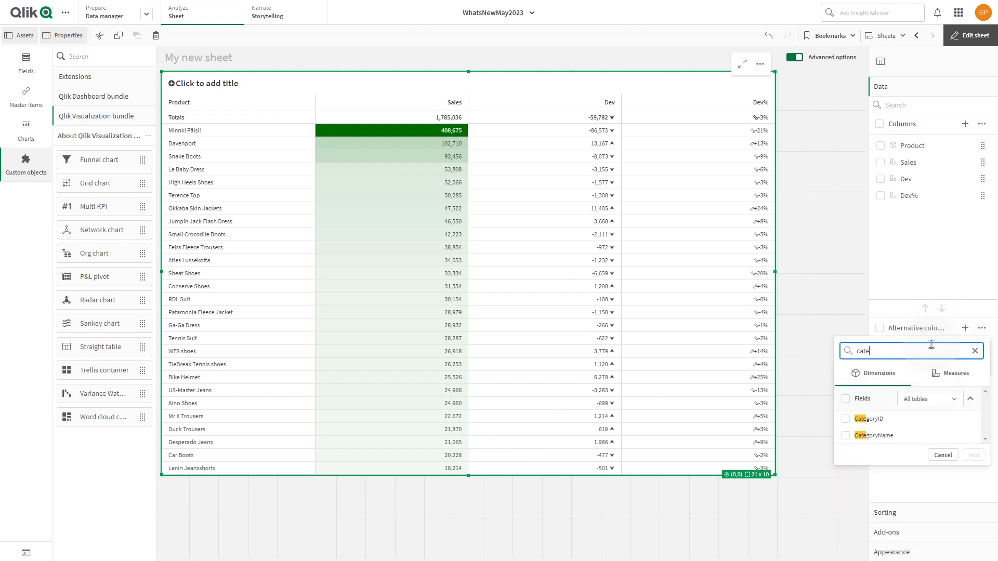
left_click(846, 436)
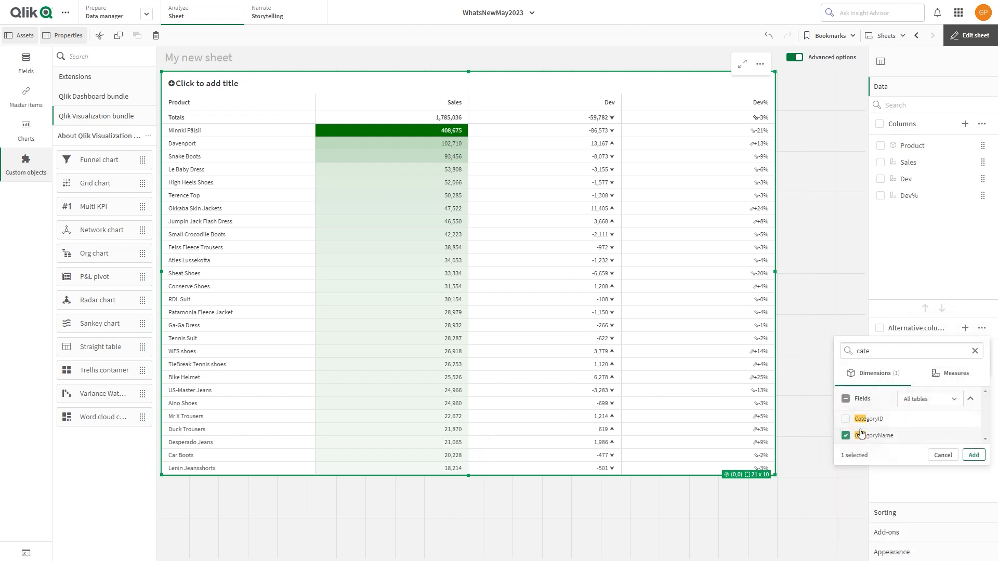
left_click(972, 455)
left_click(922, 367)
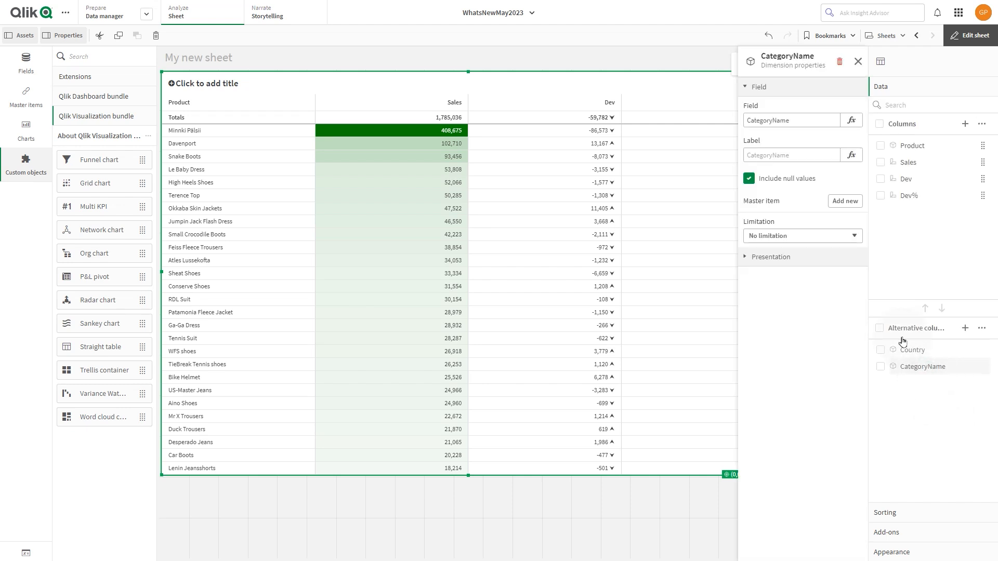
left_click(817, 154)
type("Category")
Add the Market field as an alternative column of the table.
left_click(965, 328)
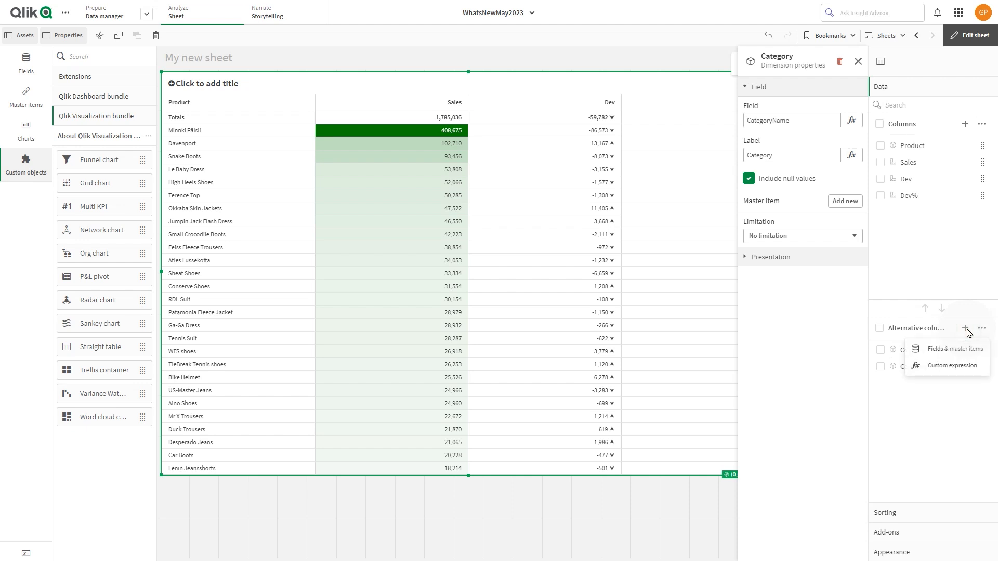
left_click(960, 350)
left_click(888, 340)
type("mar")
left_click(845, 419)
left_click(973, 438)
Add the Product field as an alternative column and label it "Division".
left_click(965, 327)
left_click(948, 350)
left_click(942, 340)
type("produ")
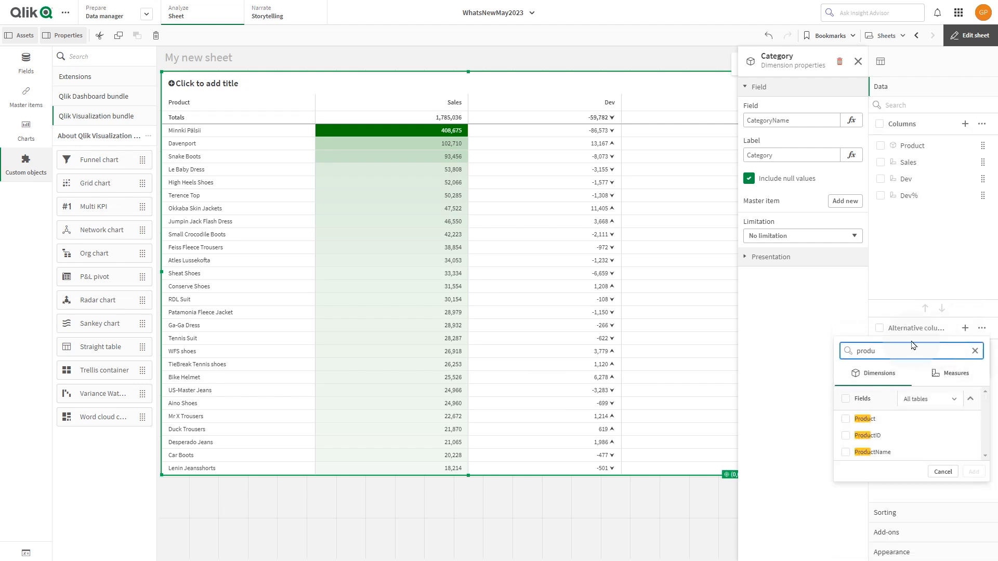
left_click(846, 418)
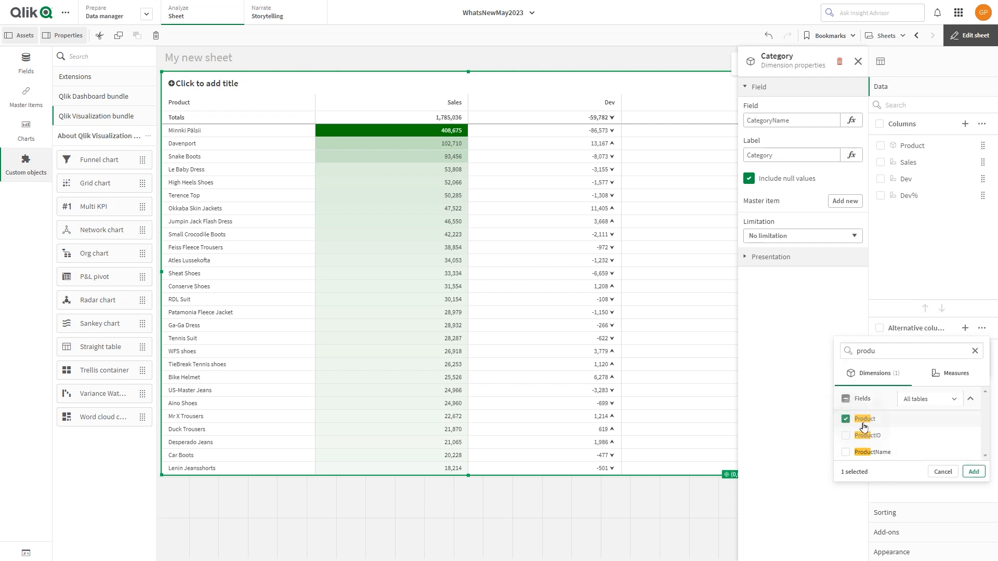
left_click(973, 472)
left_click(926, 399)
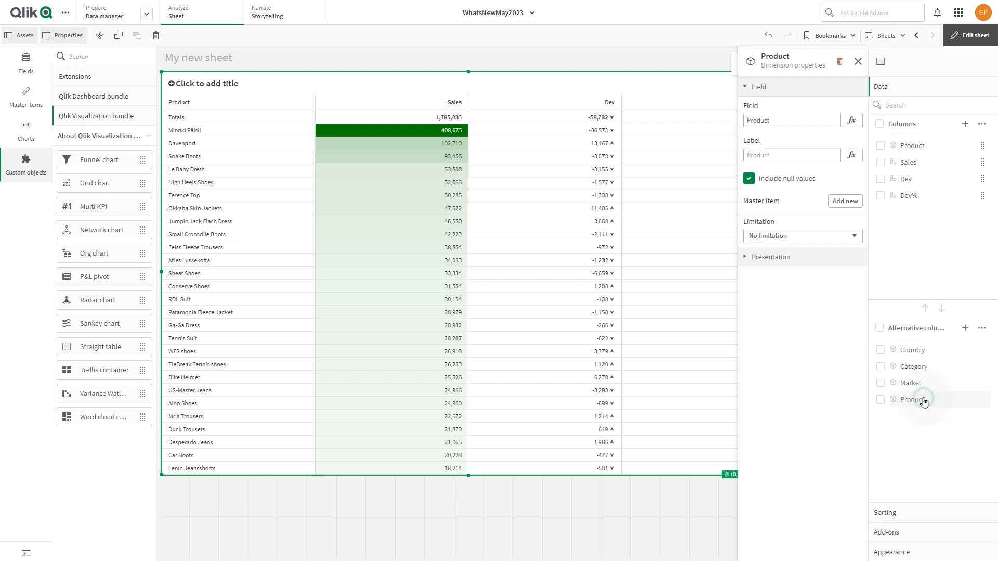
left_click(797, 156)
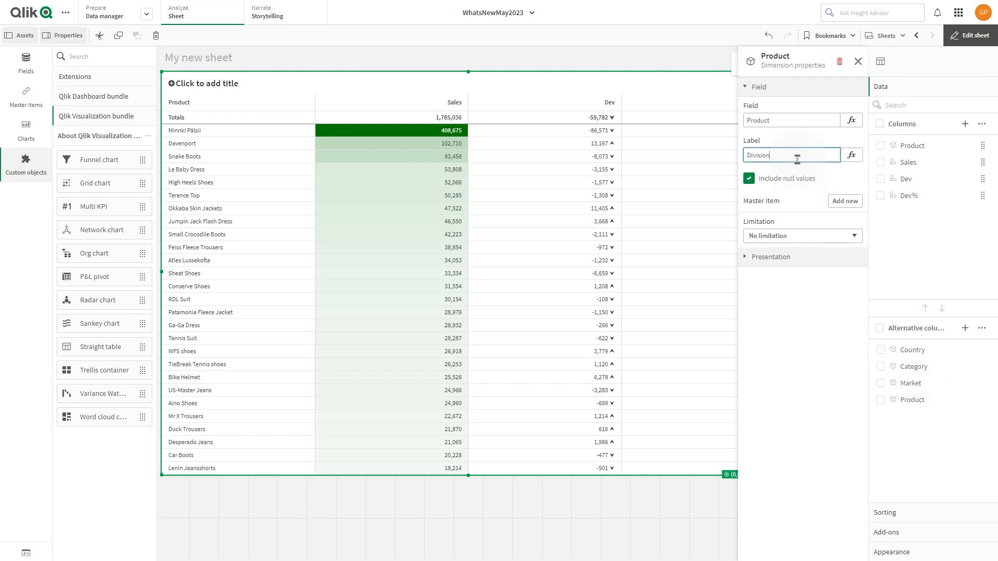
Switch the table's totals from automatic to custom with the position None, removing the totals row.
left_click(891, 552)
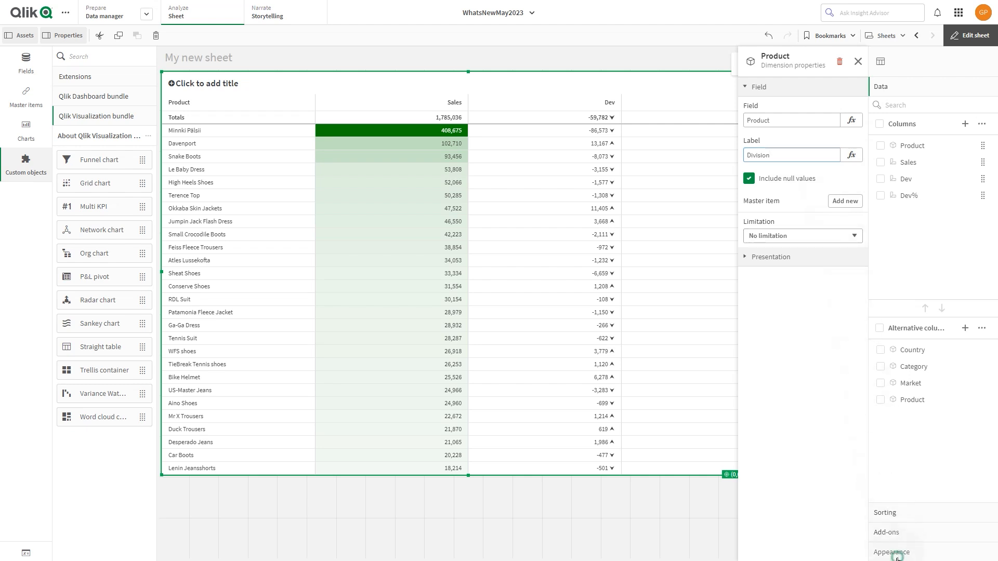
left_click(899, 166)
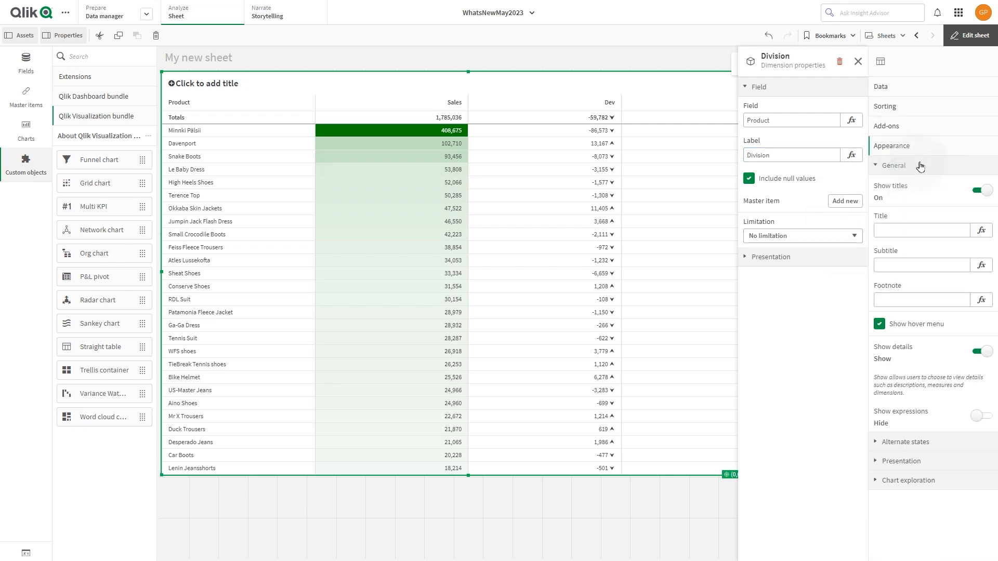
left_click(924, 460)
left_click(970, 467)
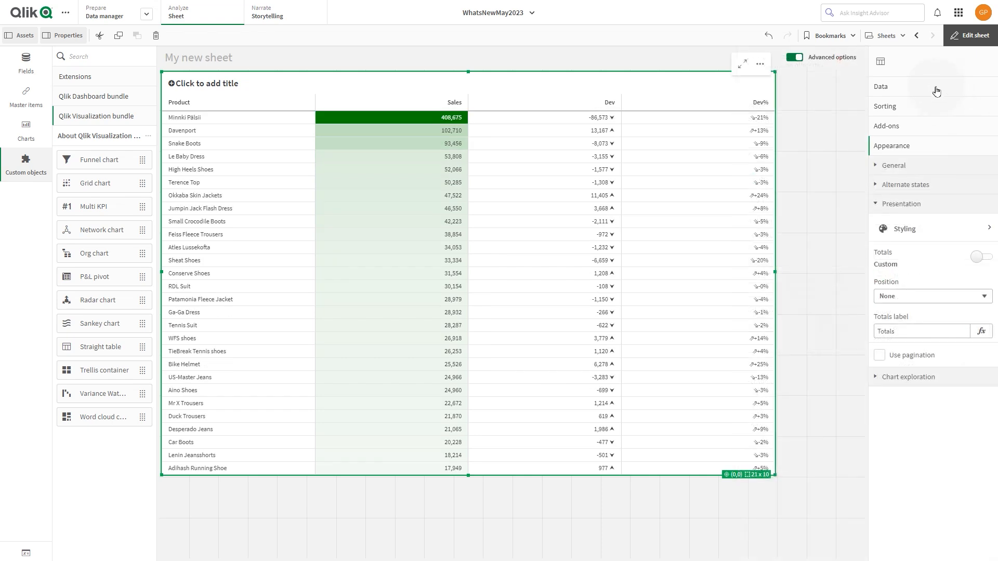
Set the Sales column's width to a percentage of 30.
left_click(936, 91)
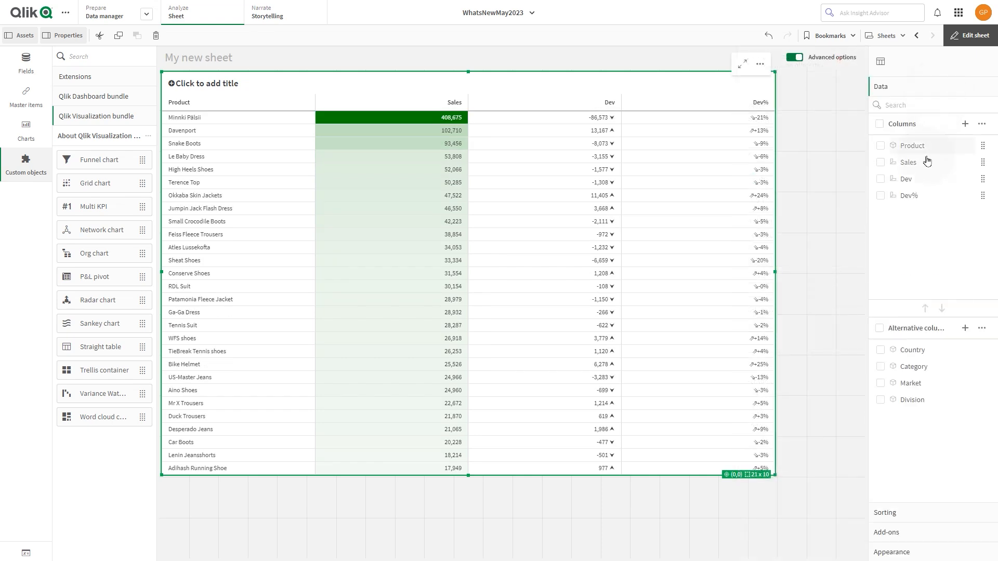
left_click(909, 165)
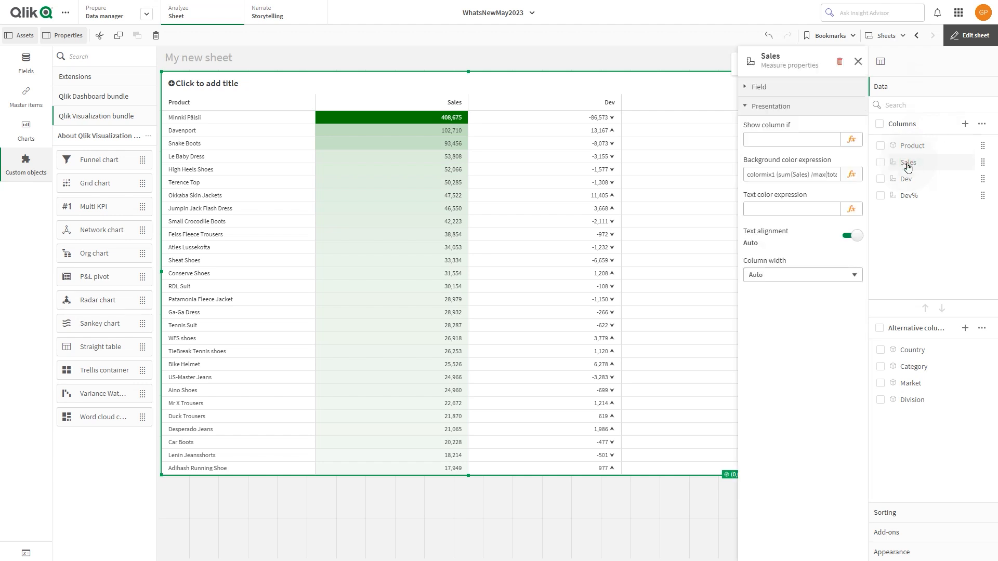
left_click(799, 275)
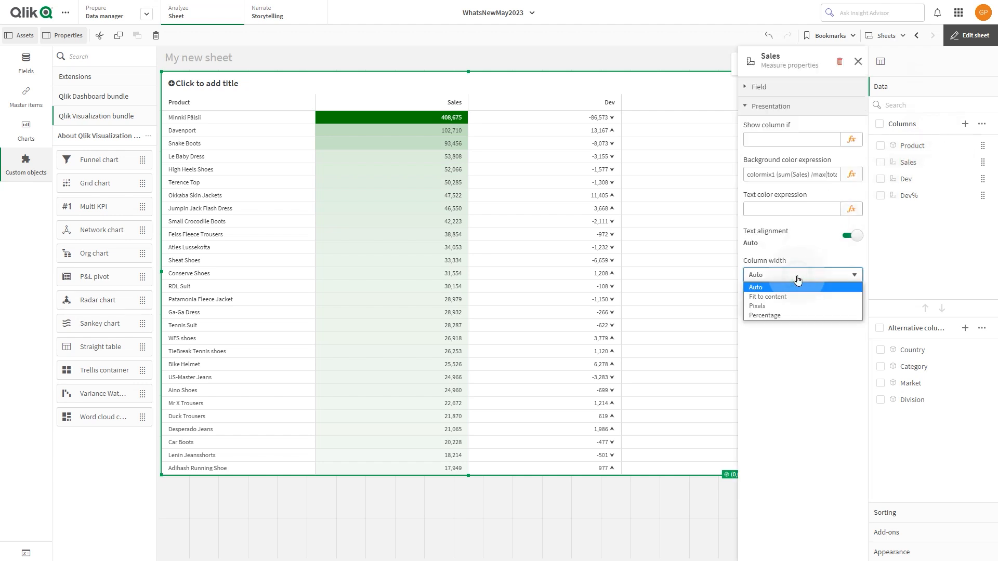
left_click(781, 317)
left_click(783, 310)
double_click(784, 311)
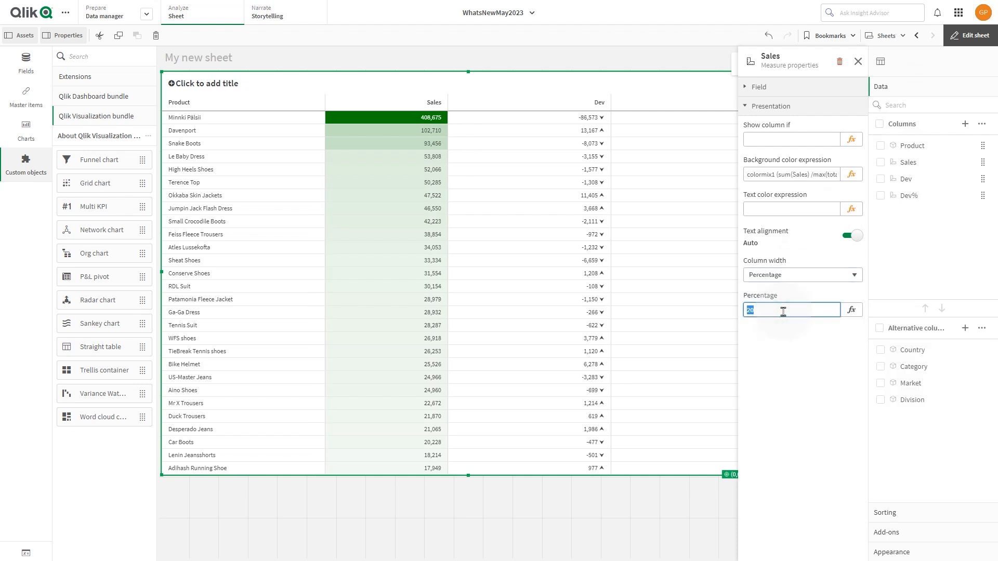
key("Tab")
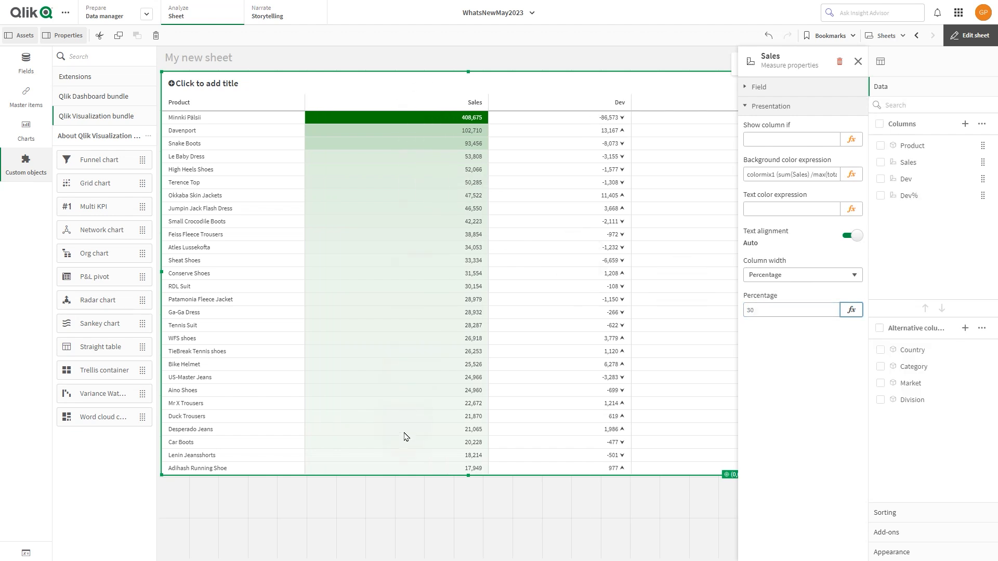
left_click(858, 61)
Set the Dev column's width to 120 pixels.
left_click(907, 181)
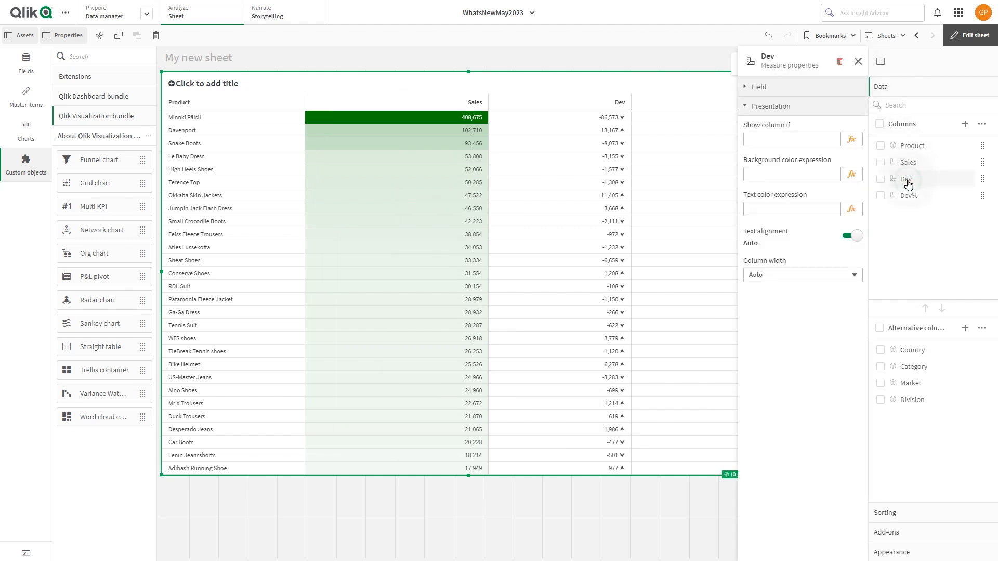
left_click(813, 275)
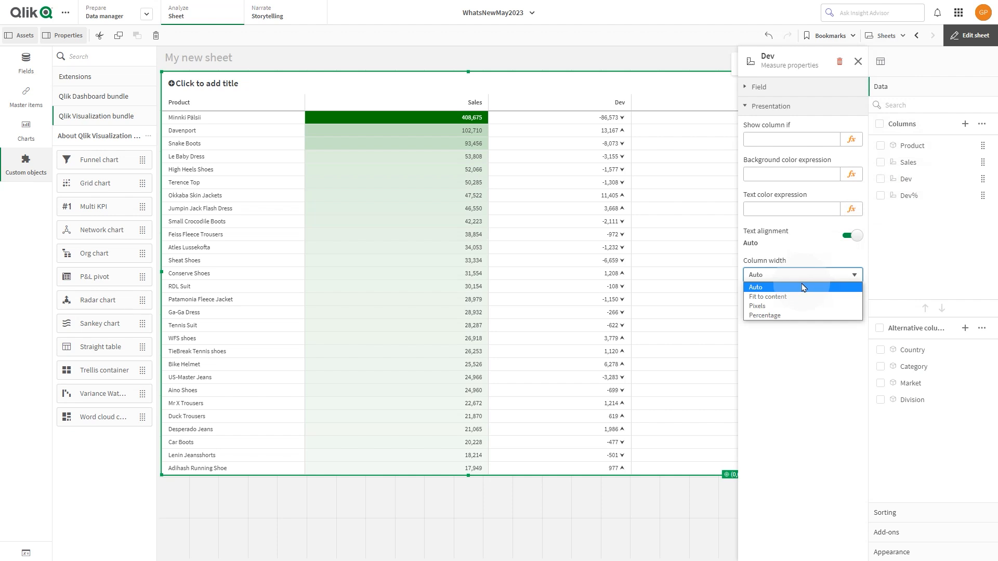
left_click(774, 306)
double_click(774, 311)
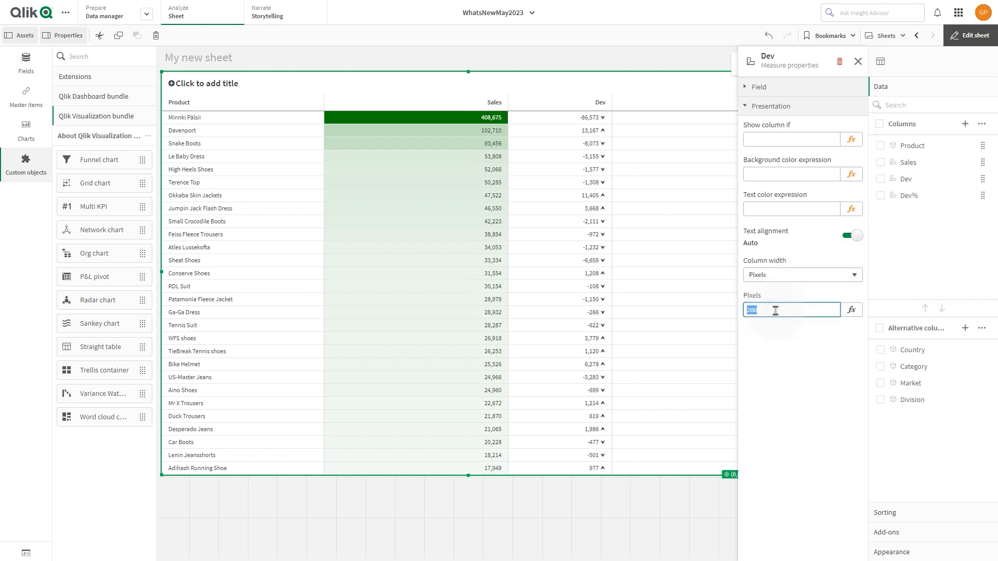
key("Tab")
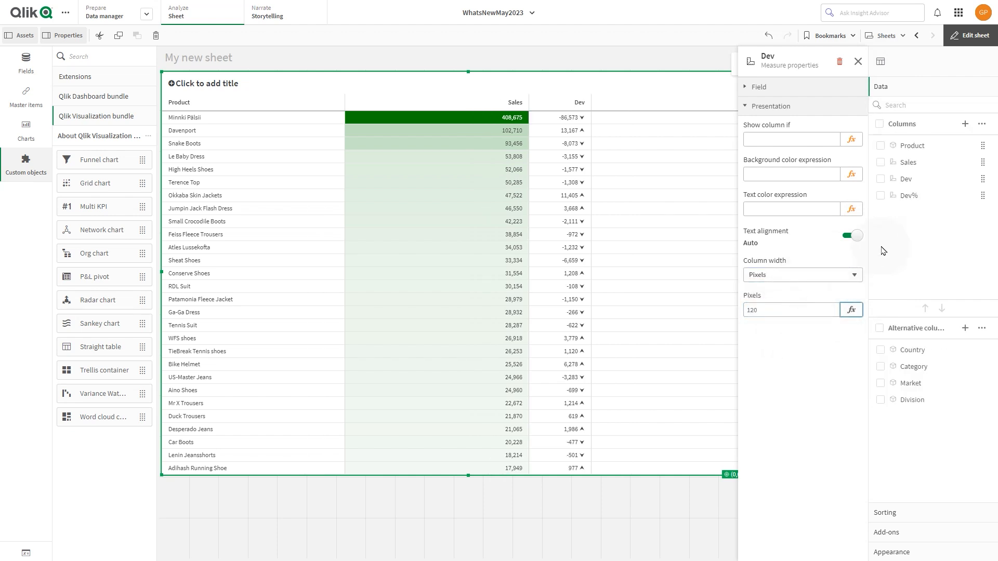
Set the Dev% column's width to fit its content and close its properties.
left_click(909, 198)
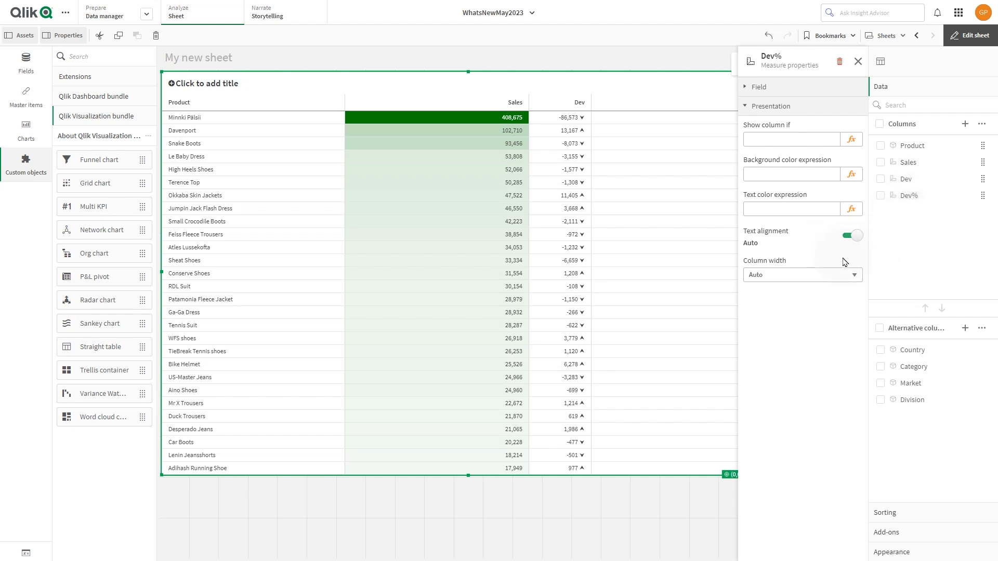
left_click(820, 274)
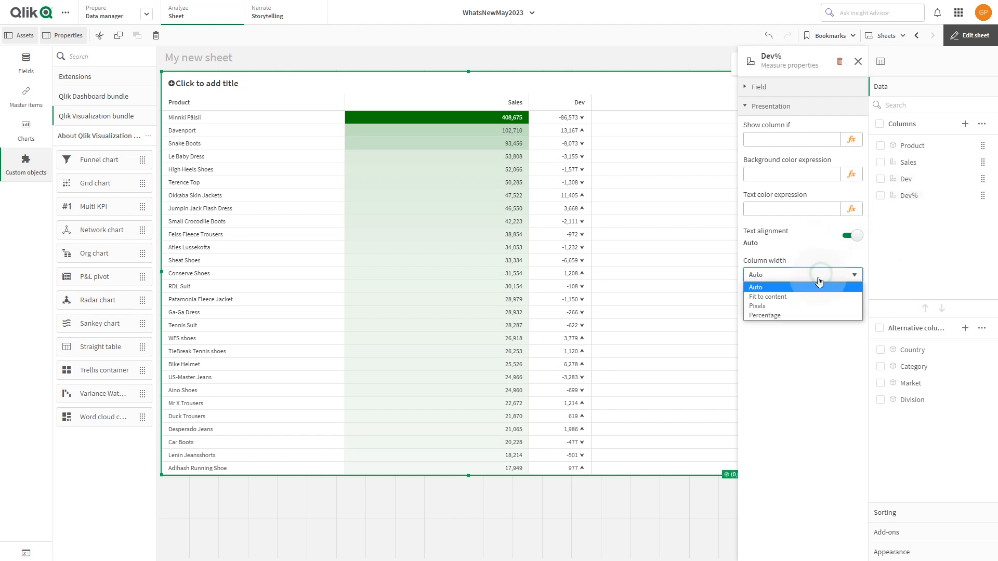
left_click(795, 296)
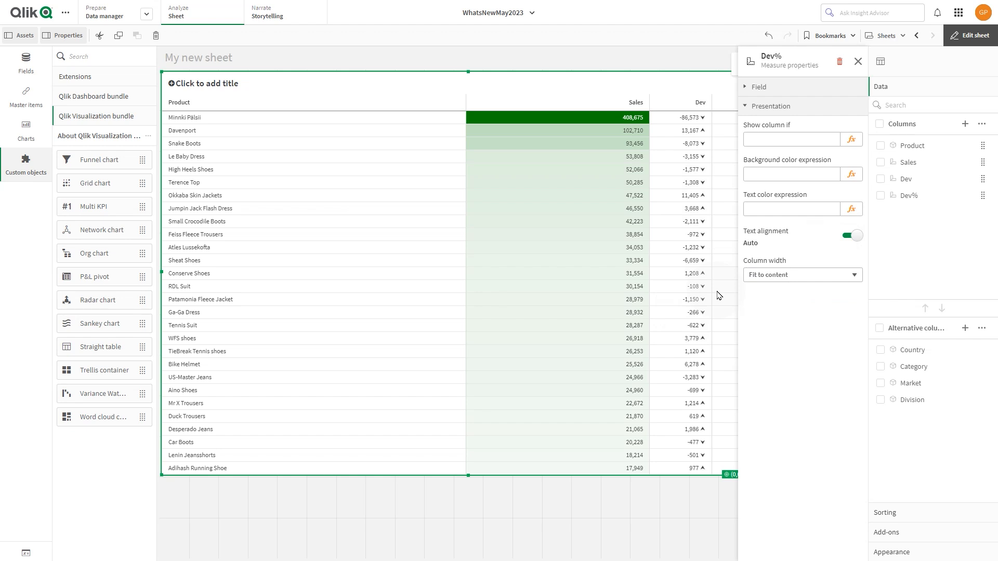
left_click(858, 62)
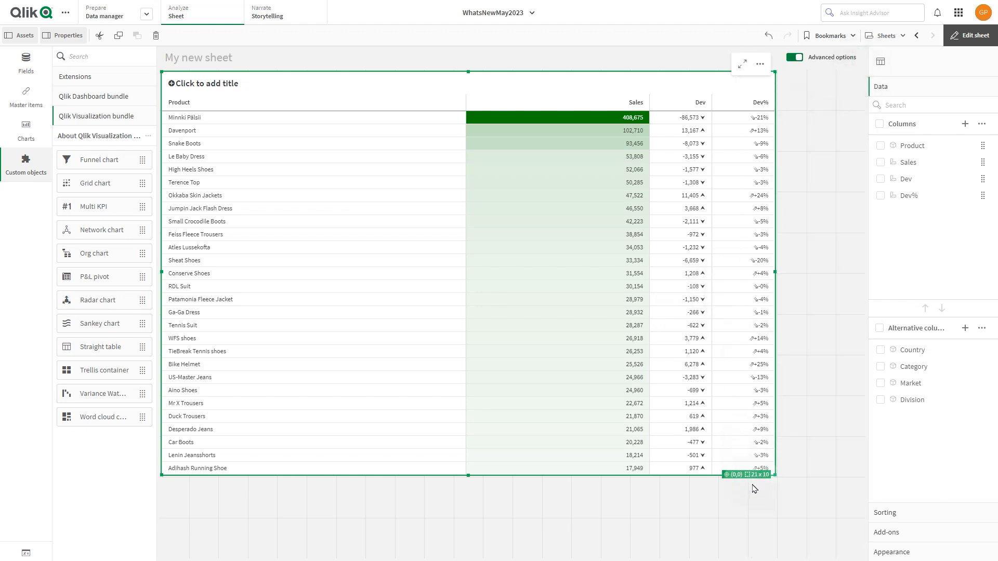
Enable chart exploration for the straight table with automatic visibility and leave sheet editing.
left_click(940, 556)
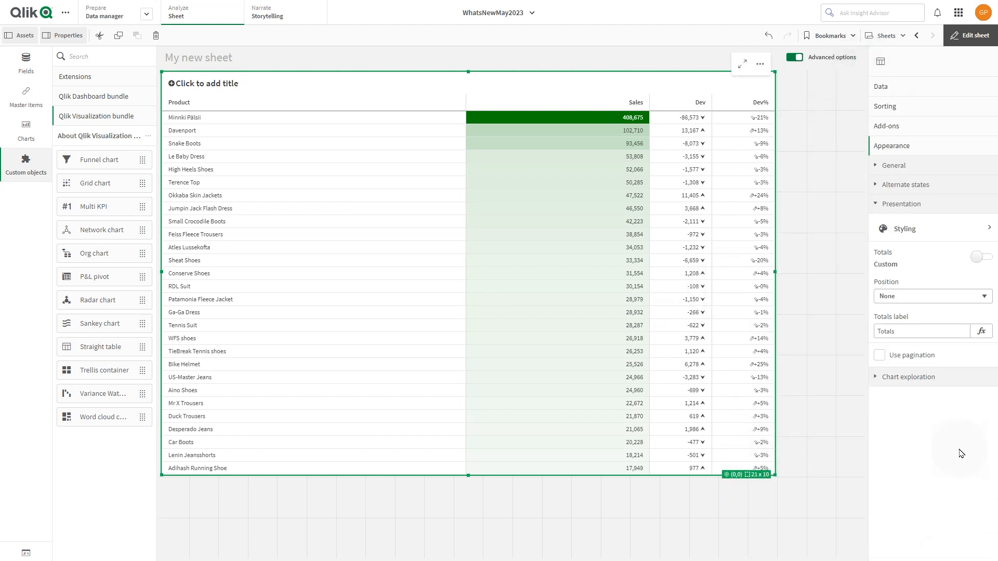
left_click(925, 381)
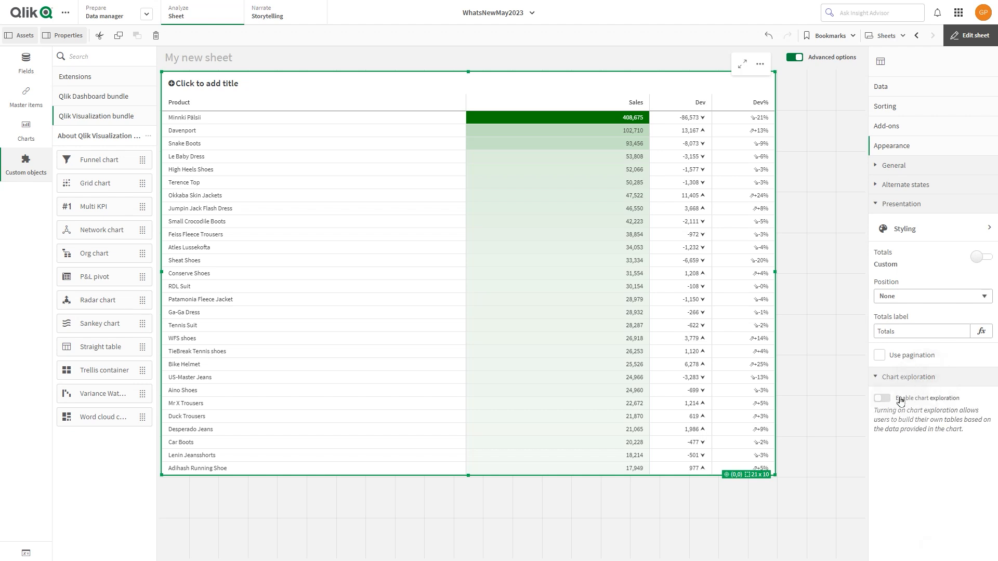
left_click(883, 399)
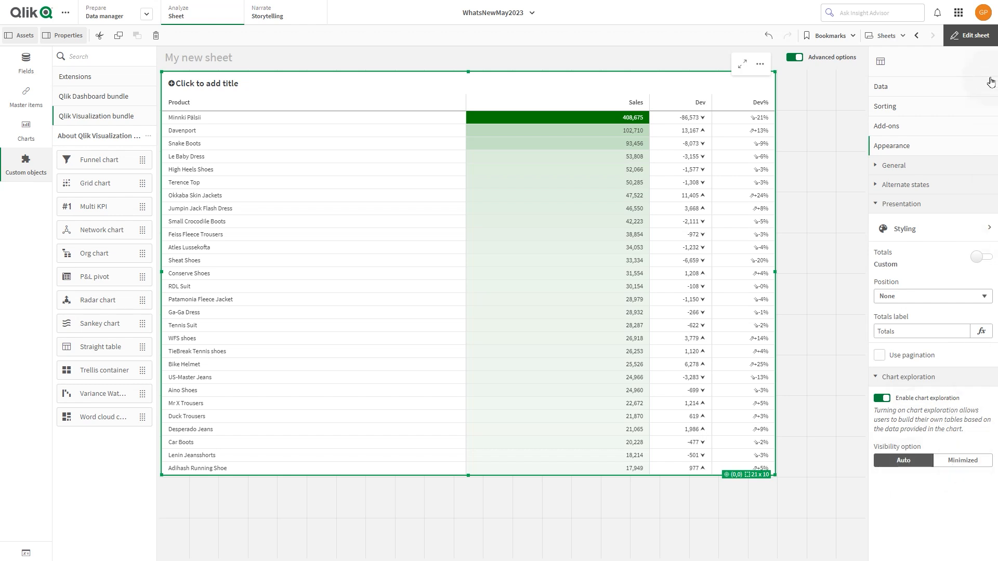
left_click(971, 37)
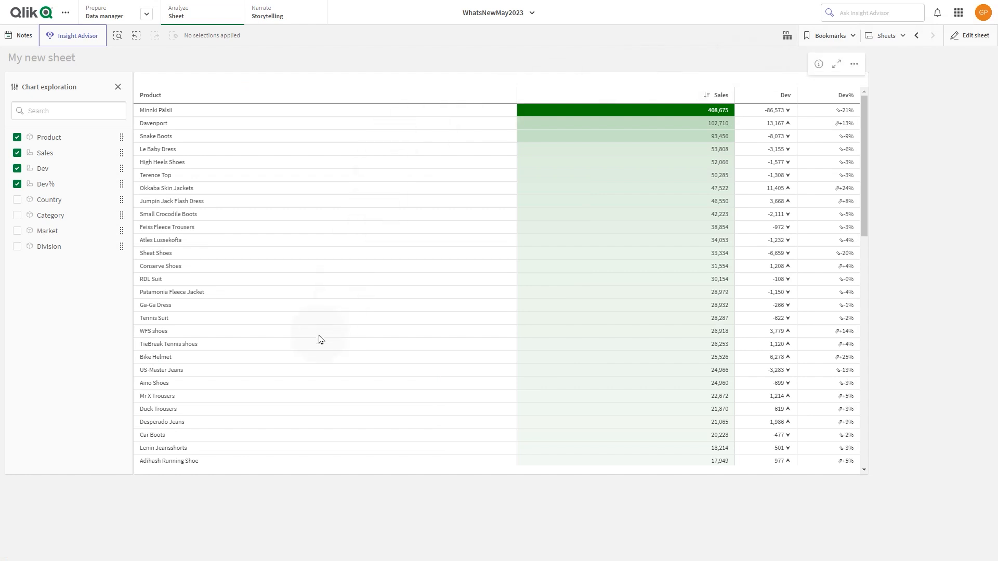
Show the Country, Category, Market and Division columns through chart exploration, placing Division and Market between Product and Sales.
left_click(18, 200)
left_click(16, 217)
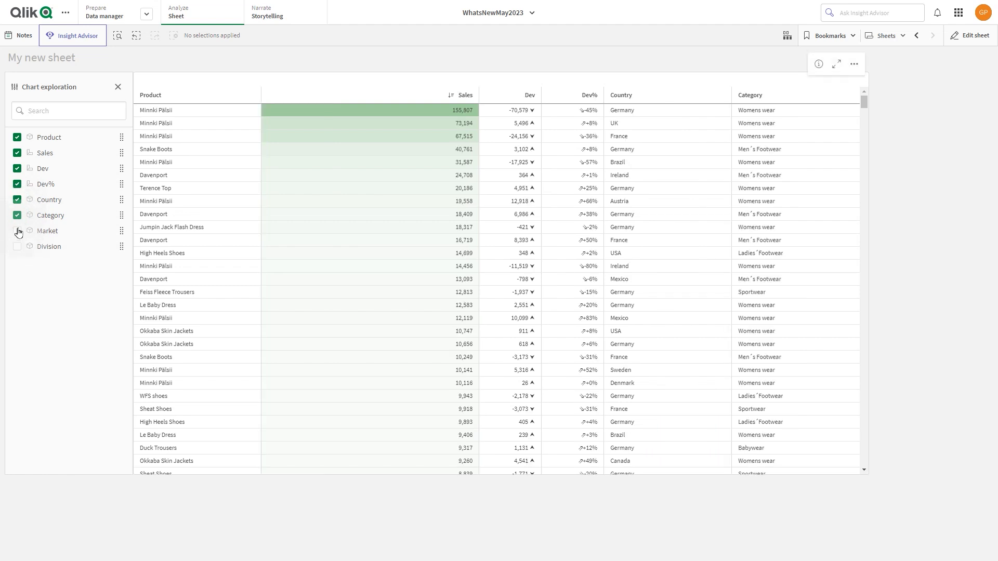
left_click_drag(45, 231, 49, 153)
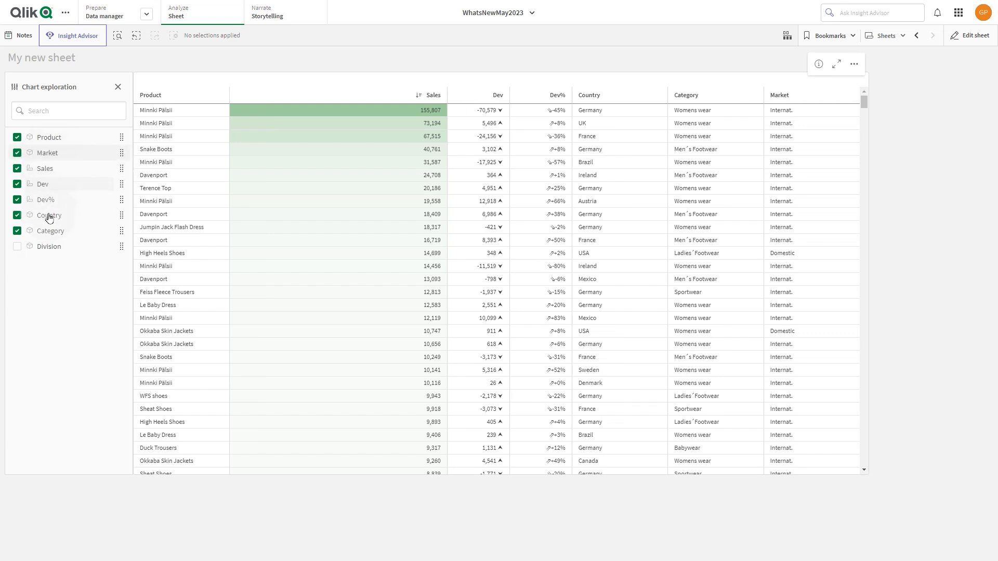
left_click(55, 249)
left_click_drag(41, 251, 45, 150)
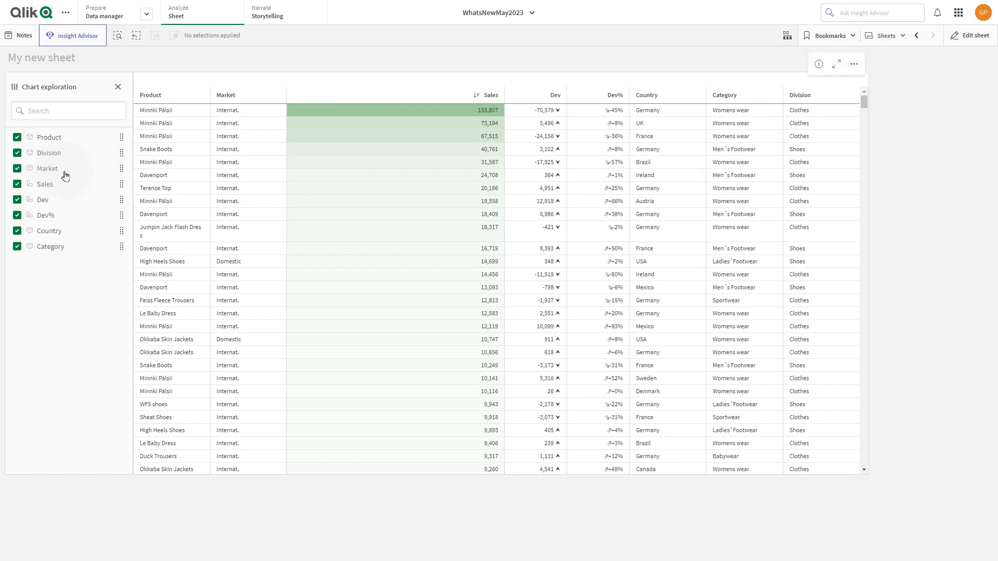
Widen the Product column so its names fit on one line, narrow Market slightly and narrow the Sales column considerably.
left_click_drag(211, 92, 245, 94)
left_click_drag(381, 94, 376, 95)
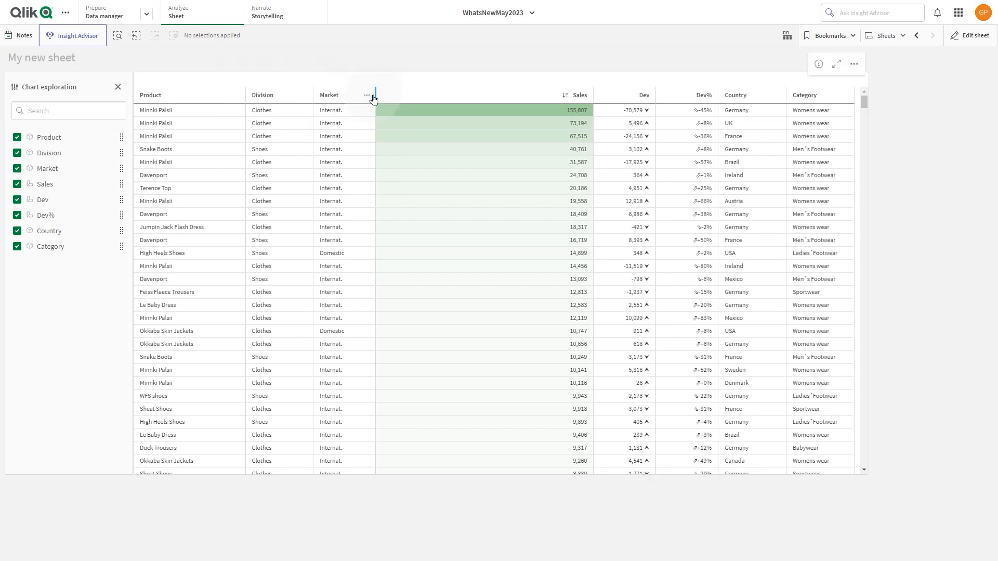
left_click_drag(596, 98, 504, 94)
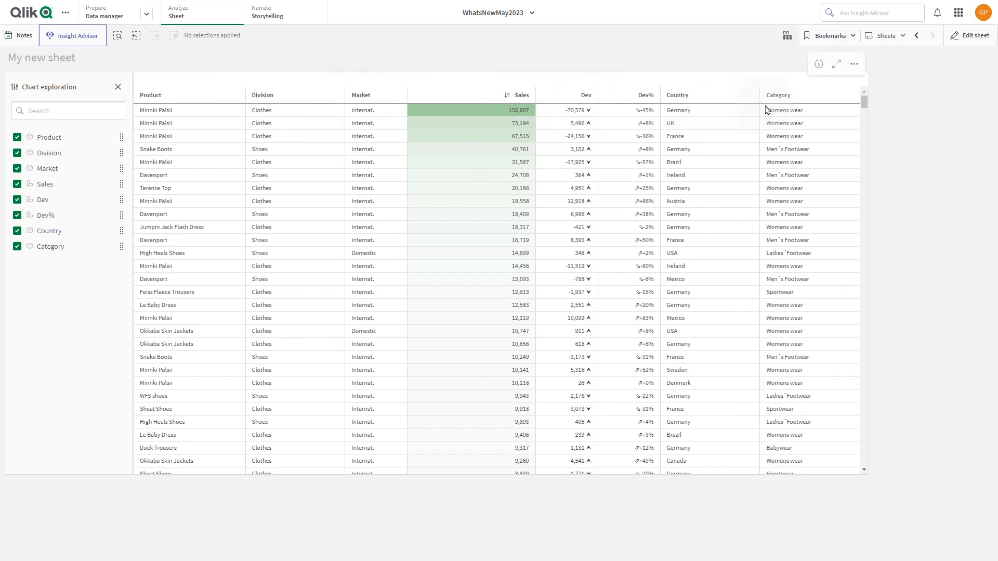
left_click(238, 96)
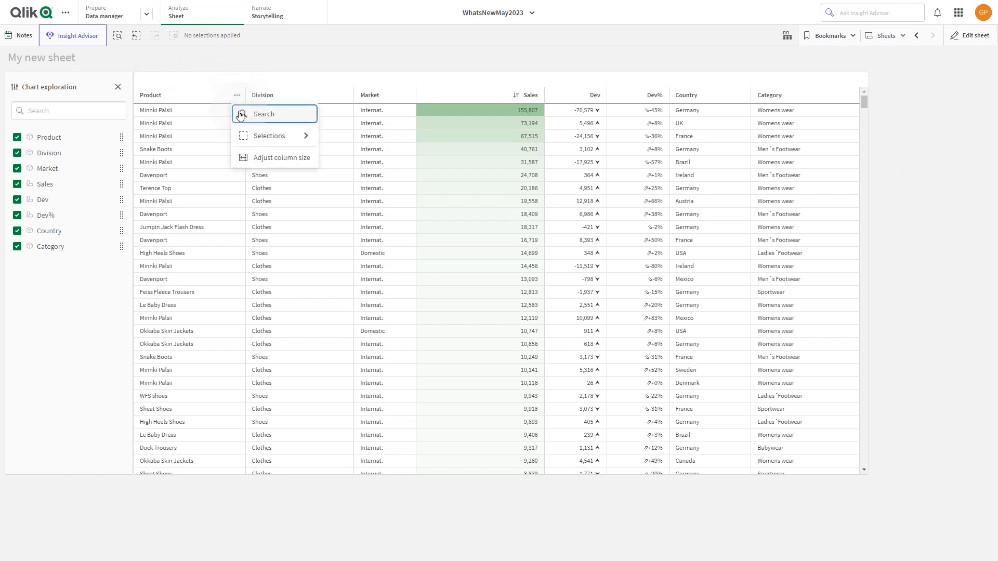
left_click(306, 136)
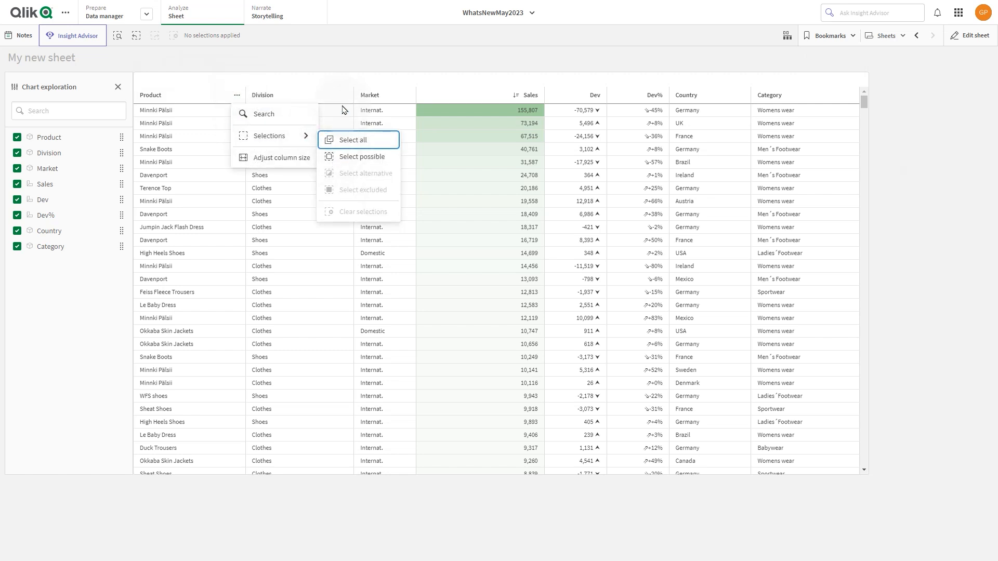
left_click(361, 81)
right_click(598, 150)
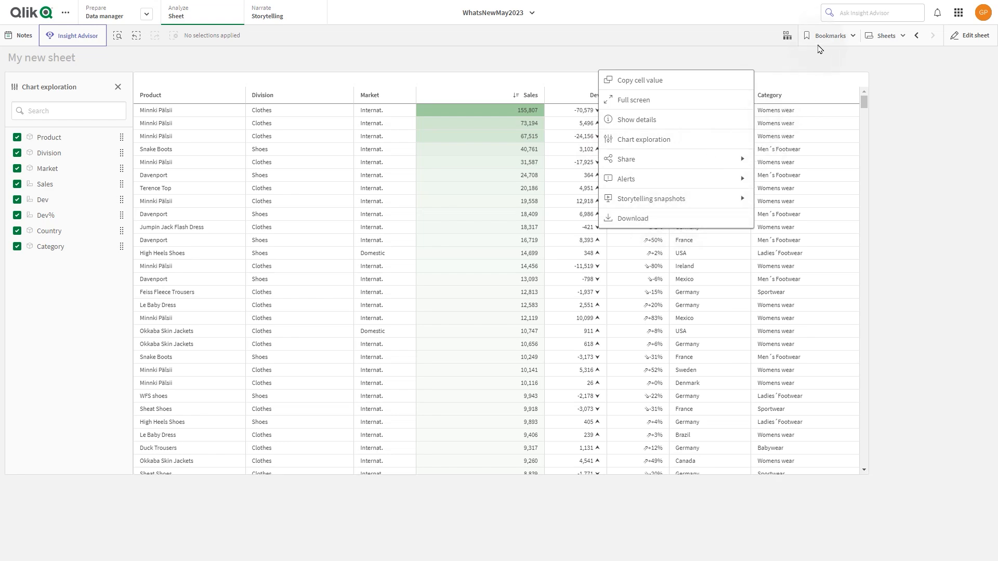
Create a bookmark titled "Straight table" that saves the sheet location and layout, and close the bookmark list.
left_click(830, 36)
left_click(830, 35)
left_click(923, 65)
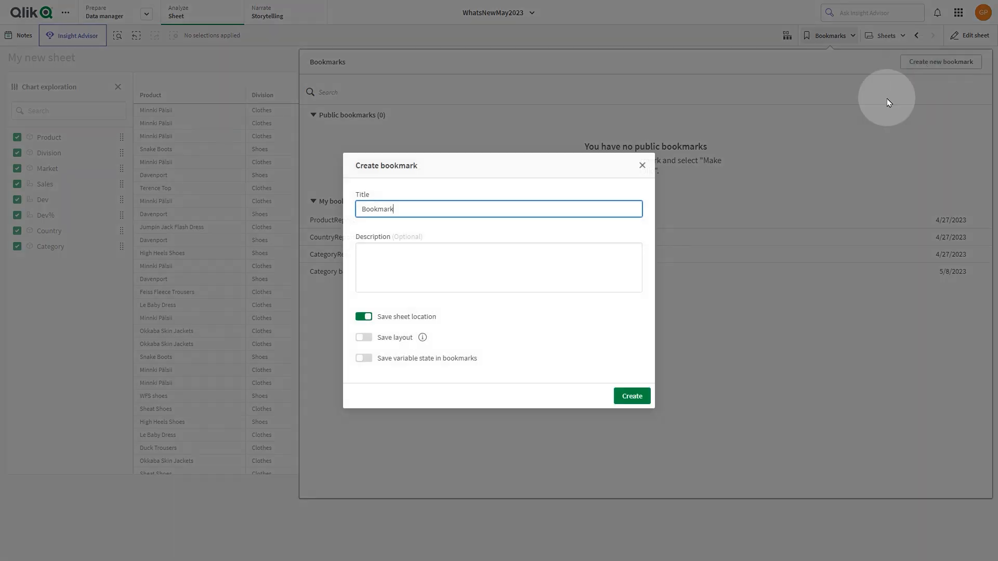
left_click_drag(497, 208, 253, 207)
type("Straight table")
left_click(368, 339)
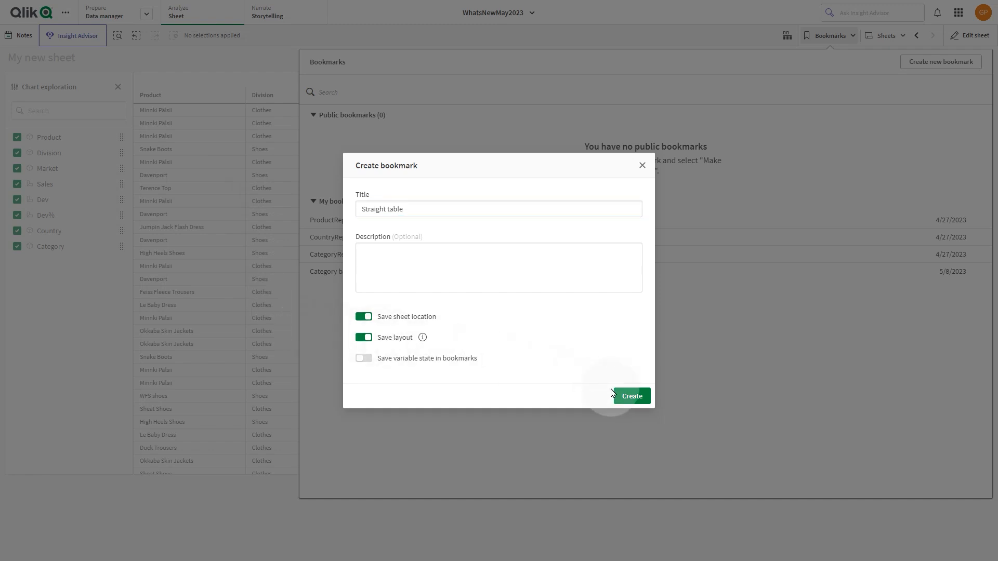
left_click(629, 397)
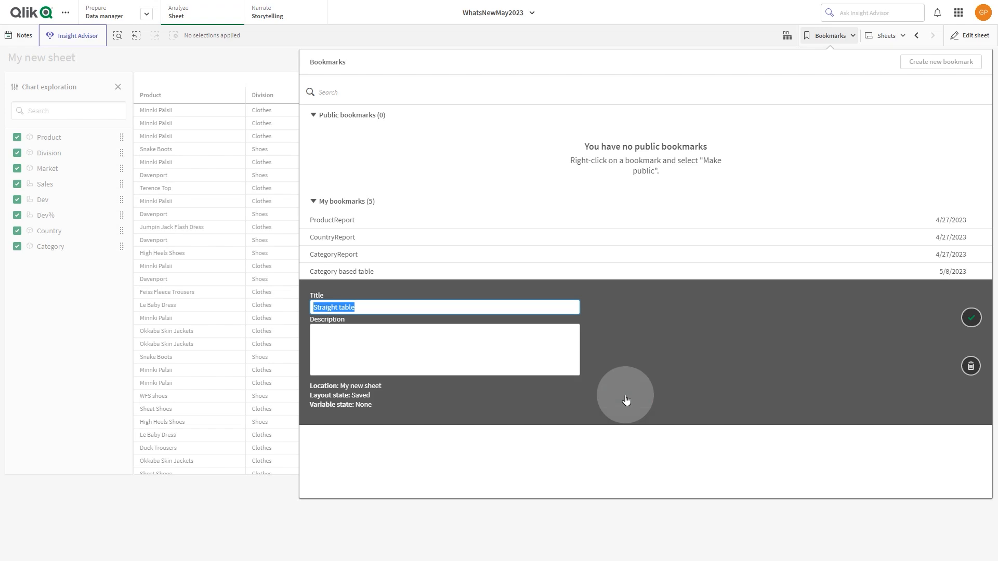
left_click(975, 314)
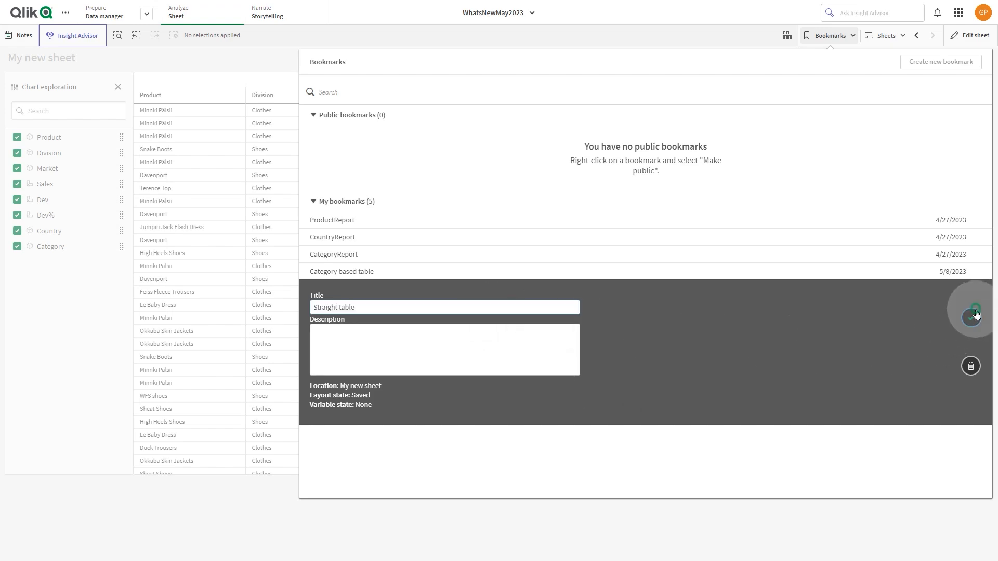
left_click(684, 32)
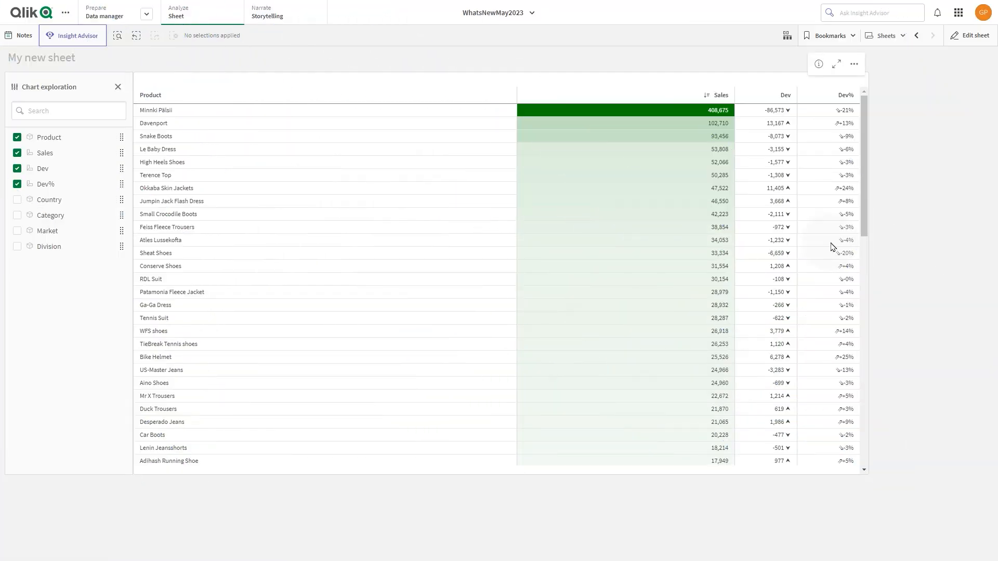
Apply the "Straight table" bookmark to restore the saved column layout of the table.
left_click(842, 35)
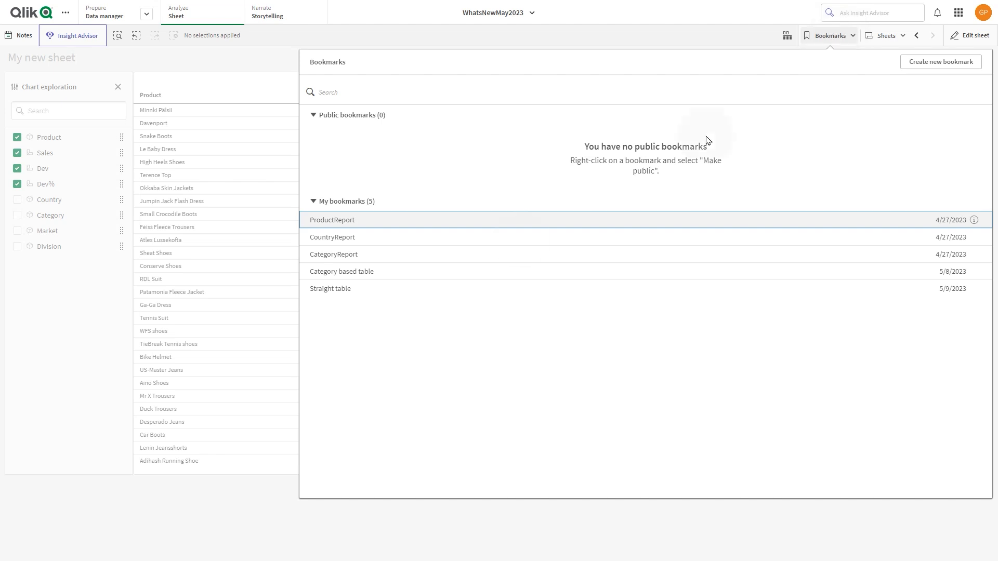
left_click(357, 287)
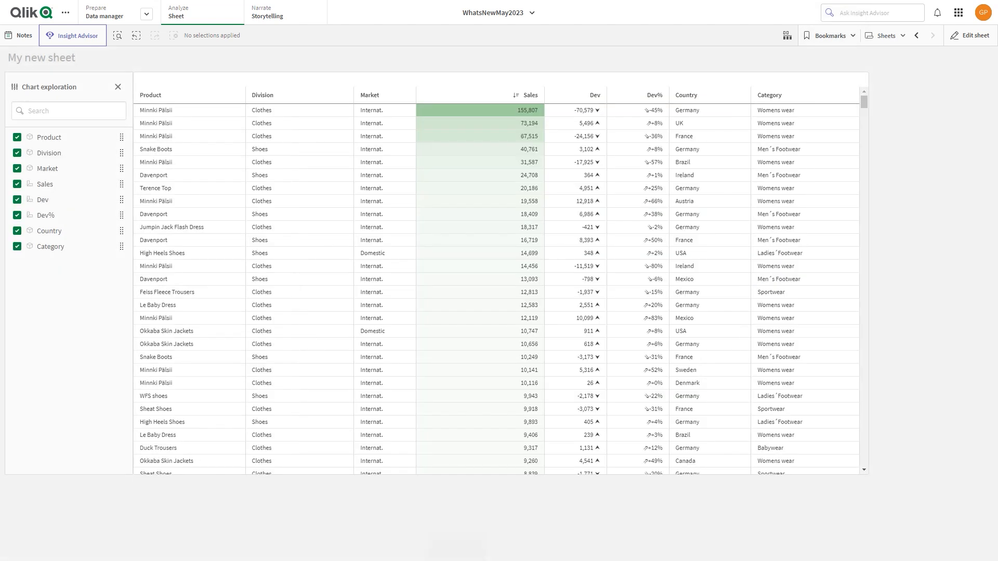